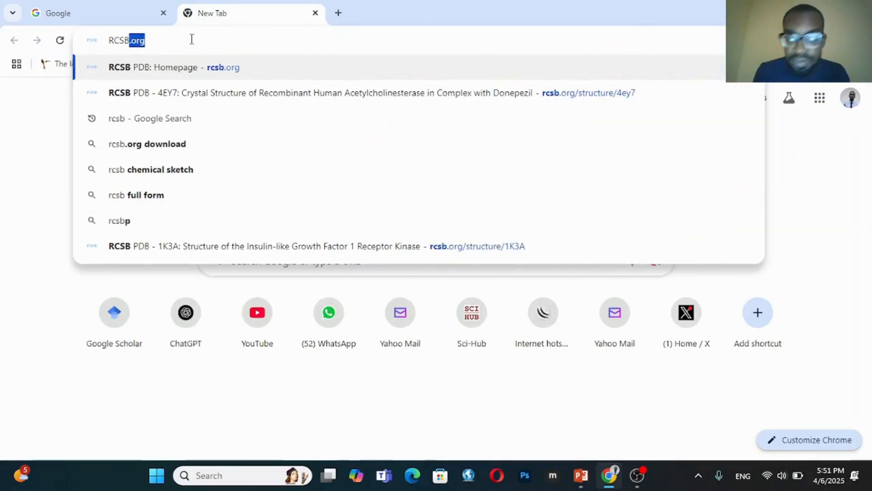
Step: Open the RCSB PDB website and go to the structure entry 1K3A
key(Return)
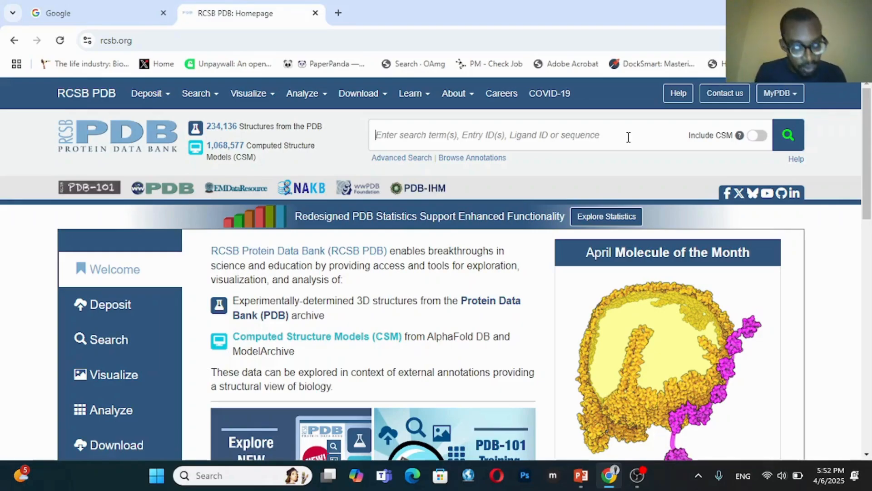
text(1K3)
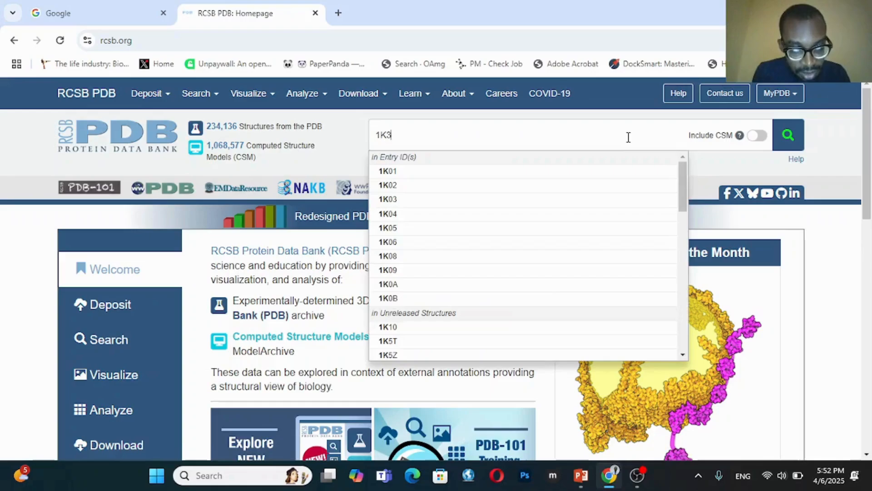
text(A)
click(512, 172)
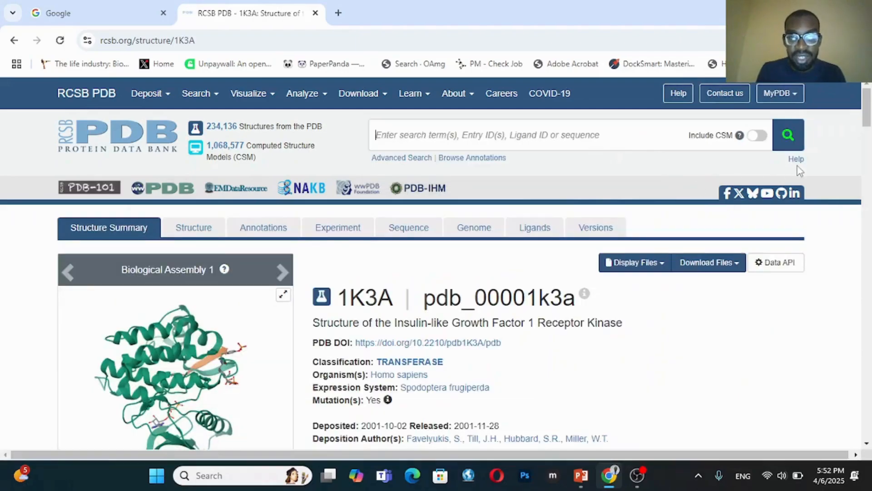
Step: Download the 1K3A structure in Legacy PDB Format and check it in the recent download history
scroll(867, 119, down, 2)
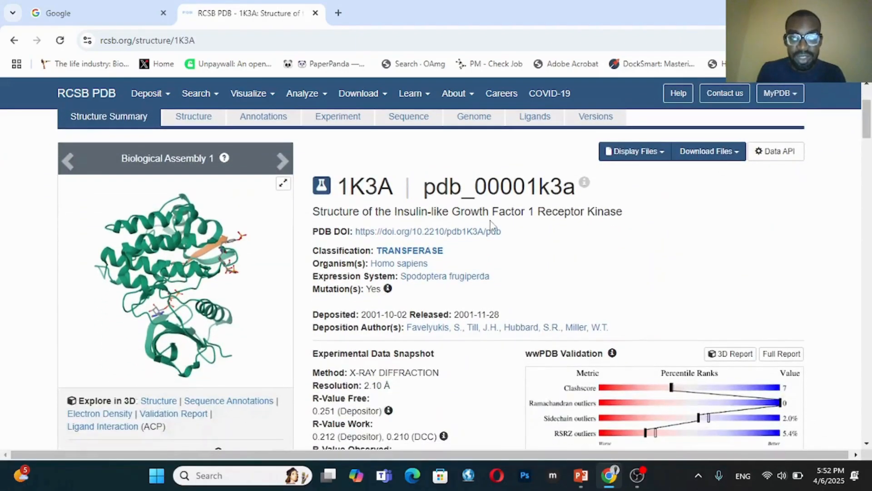
click(700, 163)
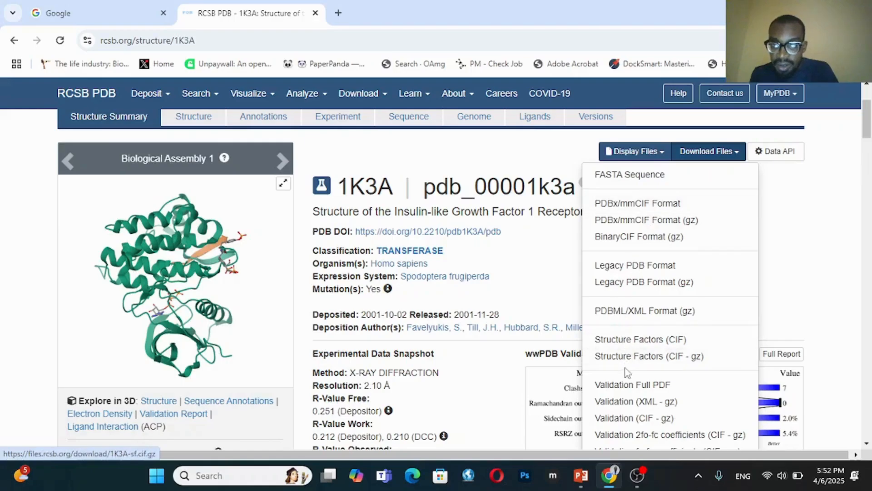
click(654, 268)
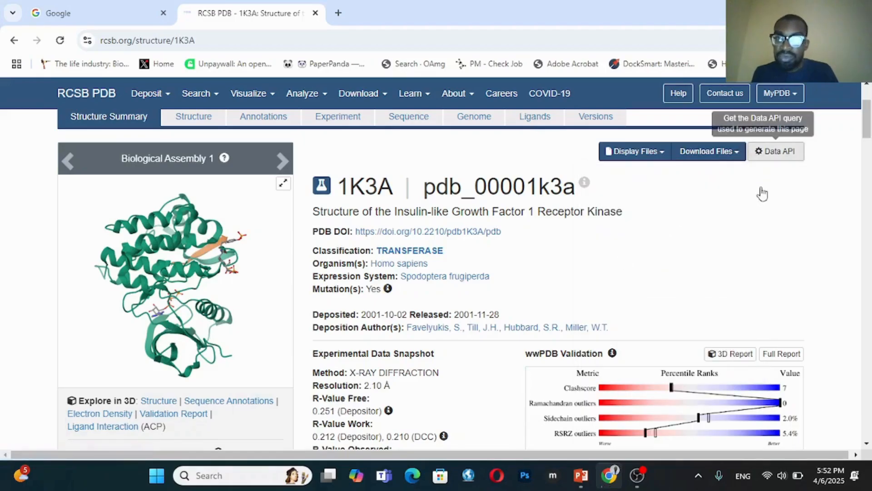
click(812, 41)
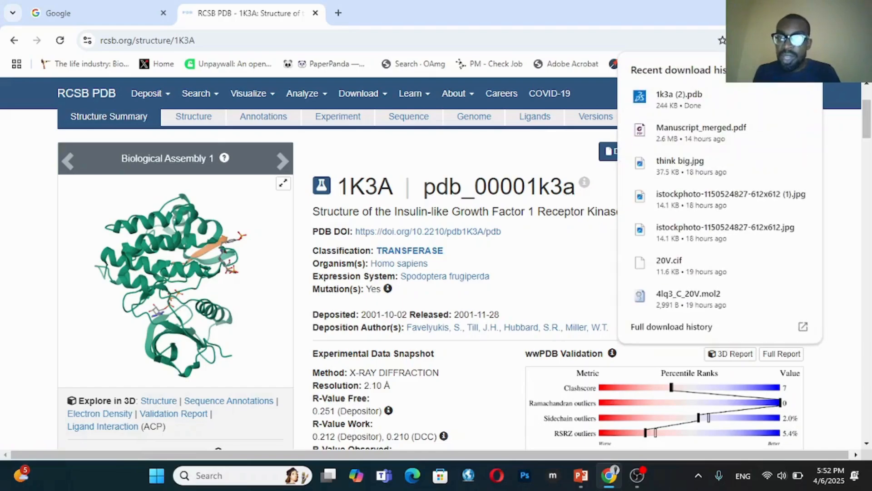
click(648, 6)
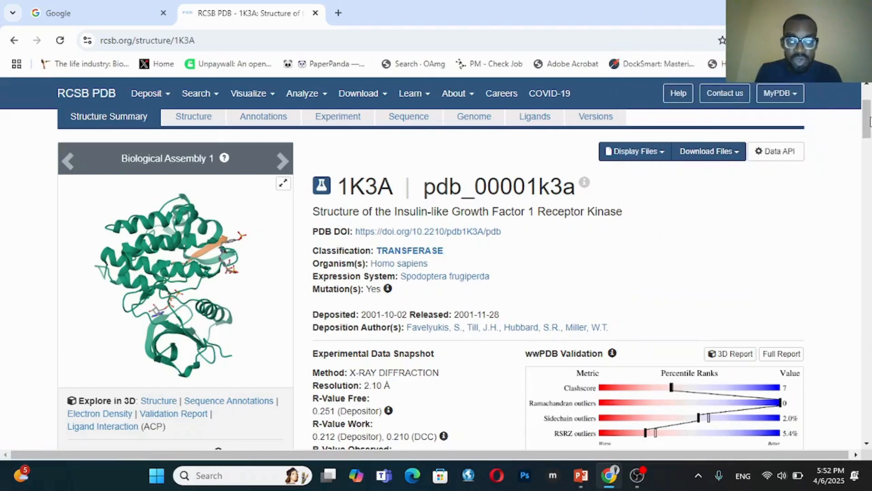
Step: View the 2D diagram of ligand ACP and download its instance coordinates in SDF format, chain C [auth A]
drag(870, 120, 868, 205)
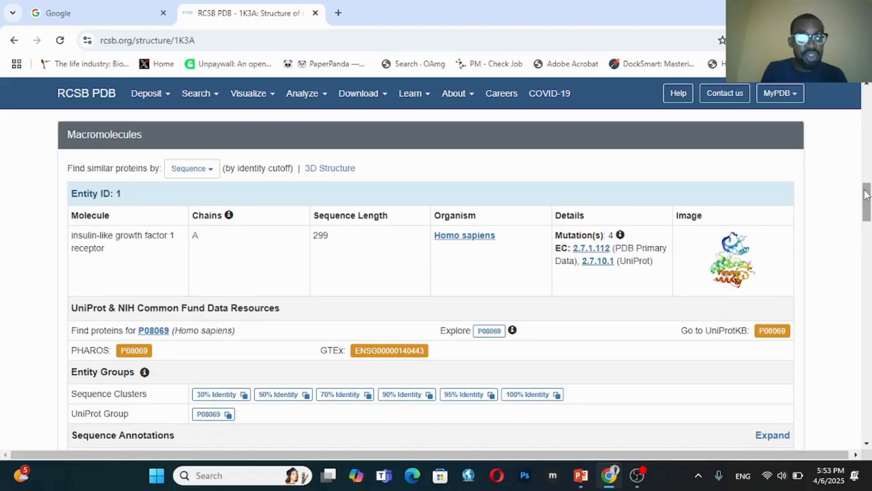
drag(867, 196, 869, 314)
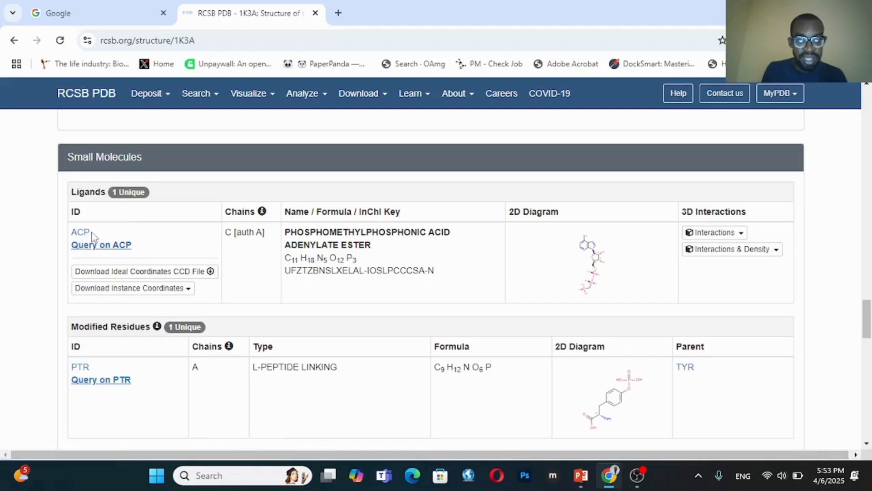
click(585, 267)
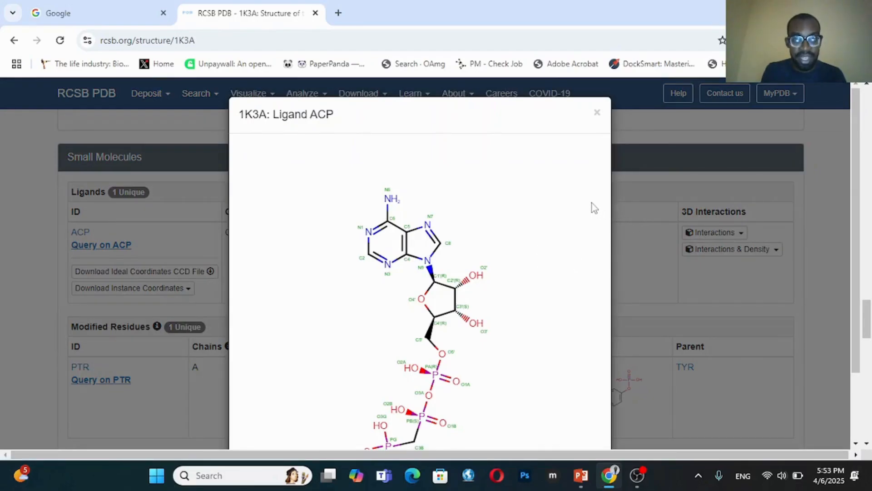
click(594, 114)
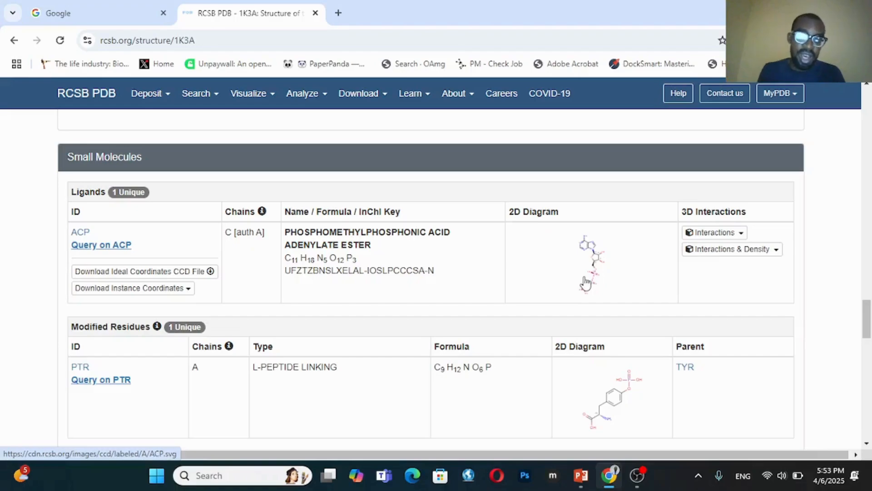
click(189, 289)
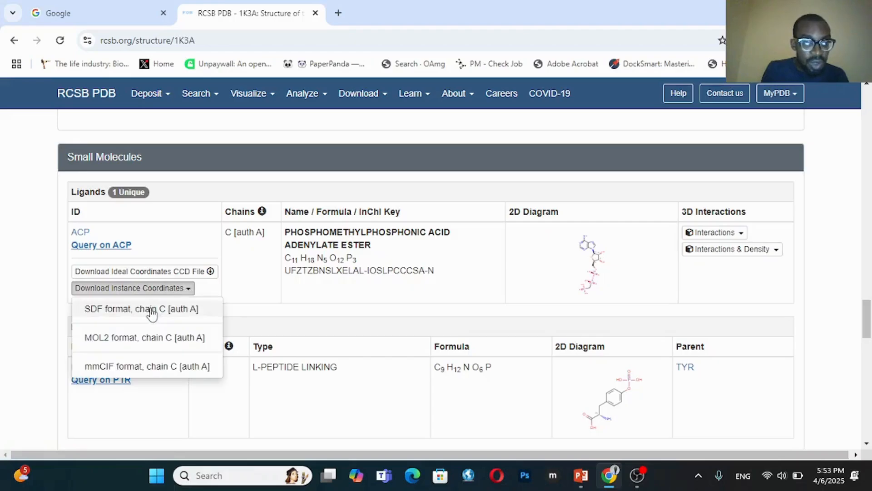
click(150, 311)
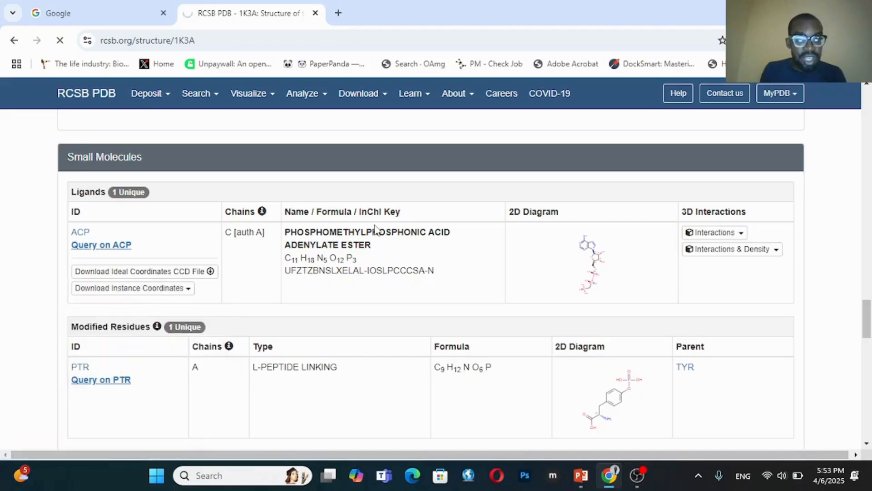
drag(868, 314, 870, 314)
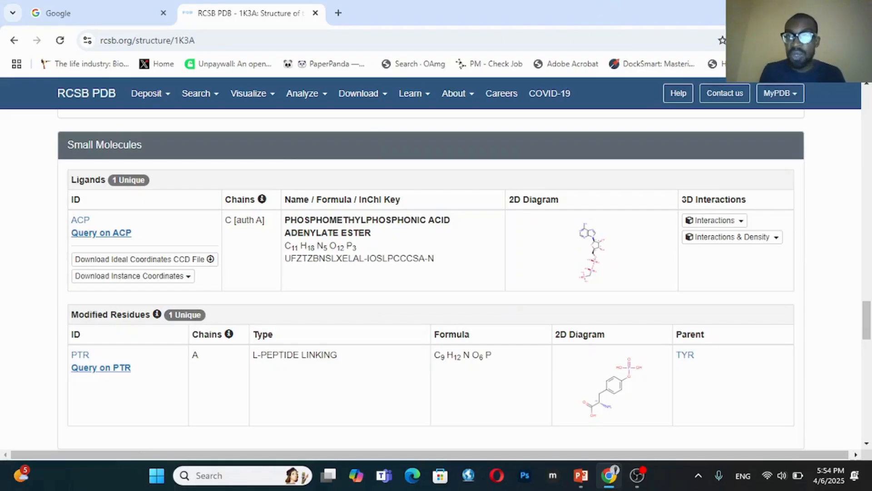
Step: Launch Discovery Studio 2024 Client and create a new Molecule Window
click(160, 481)
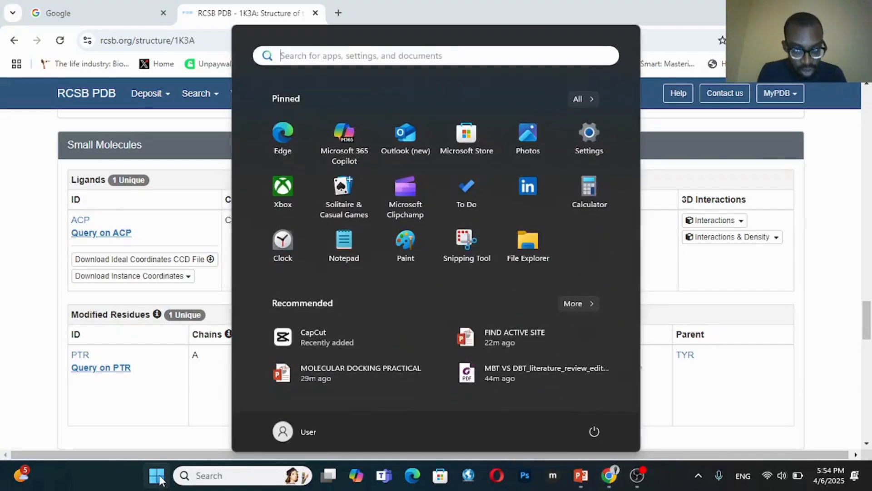
text(DISCOV)
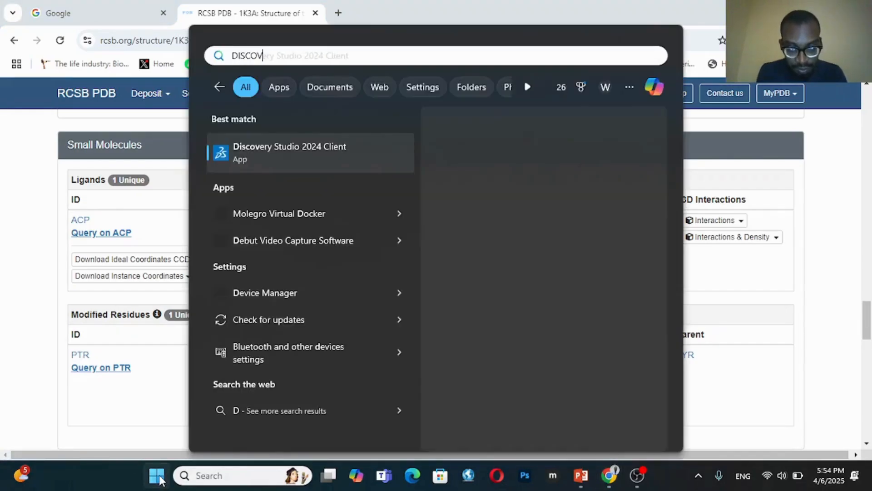
text(ERY)
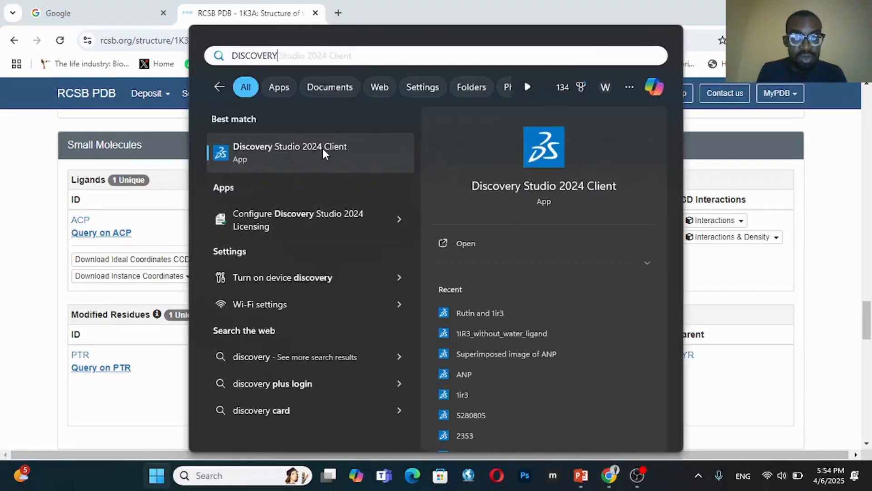
click(285, 149)
mouse_move(399, 104)
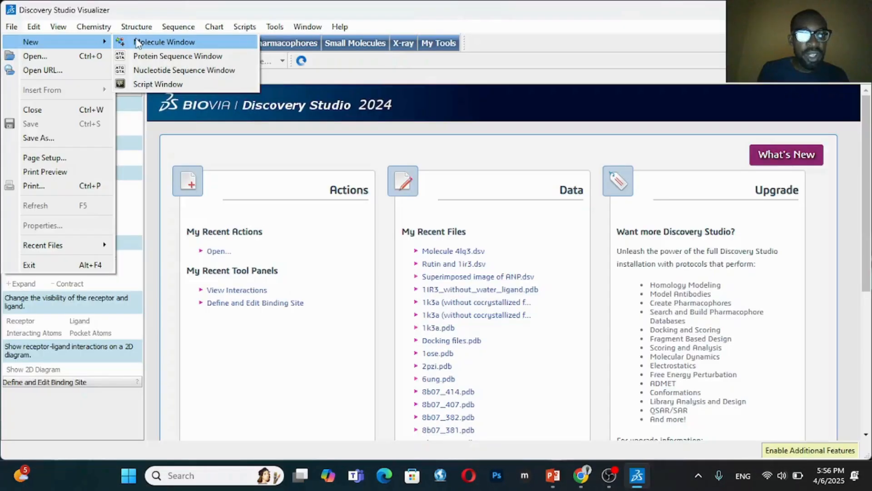
click(137, 42)
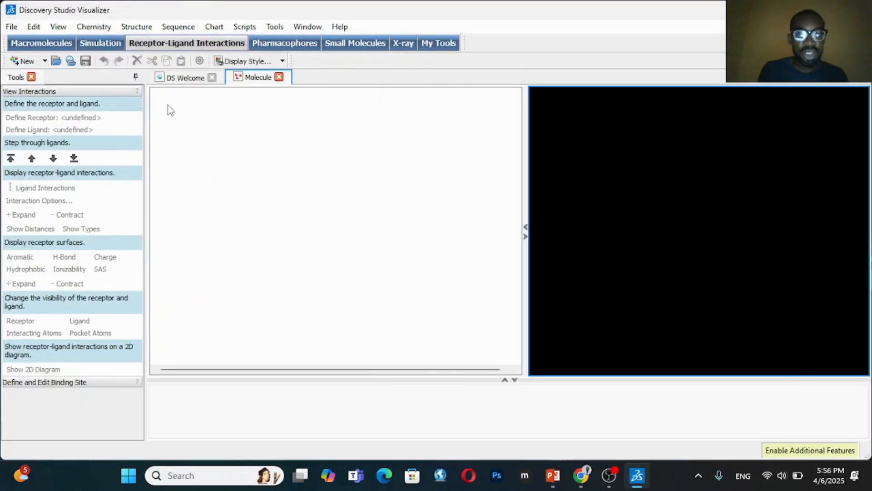
Step: Insert the protein file 1k3a (2) from the Downloads folder into the empty molecule window
click(11, 27)
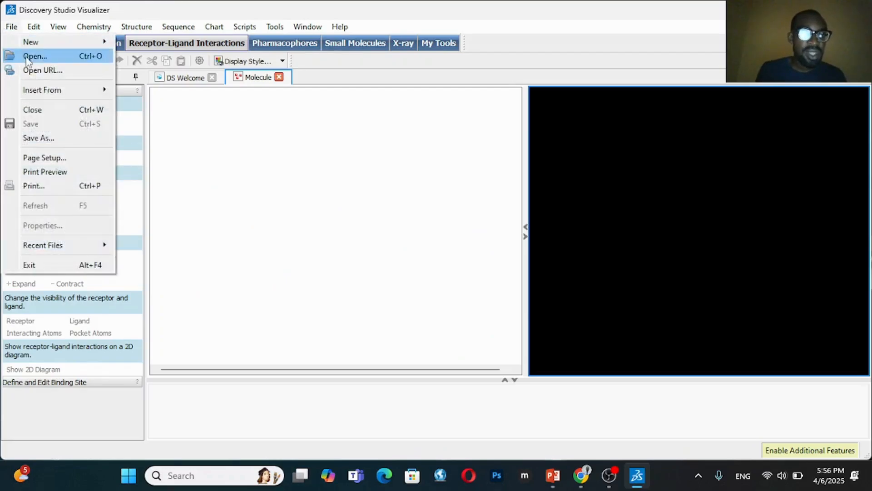
mouse_move(49, 92)
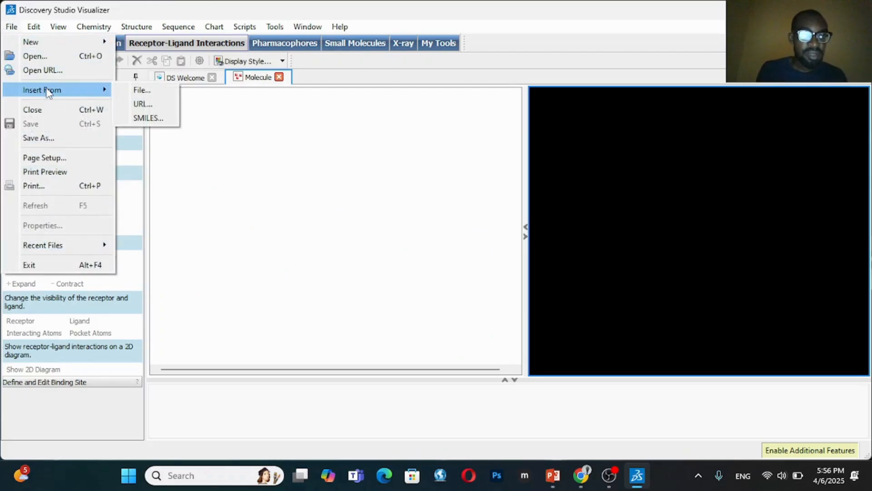
click(142, 90)
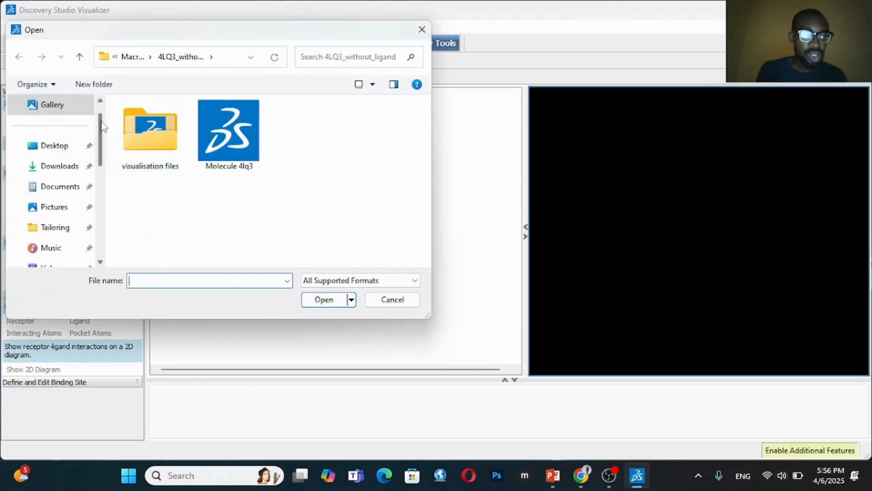
scroll(68, 182, up, 1)
click(68, 188)
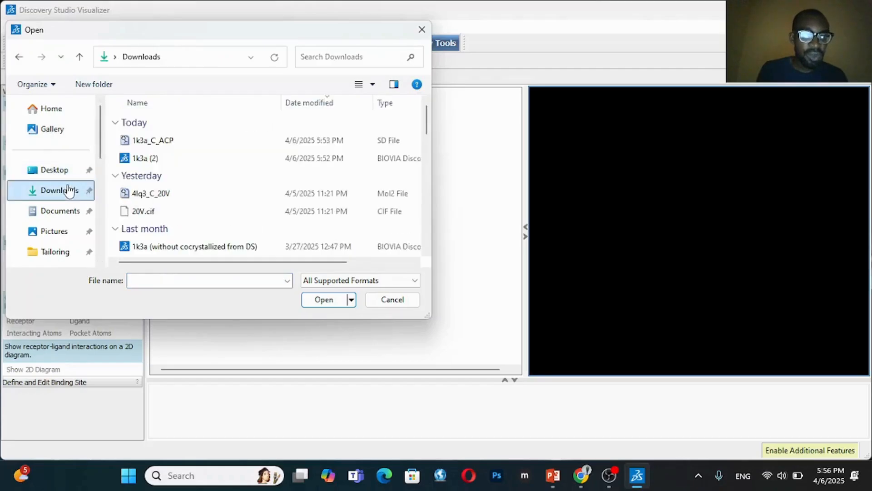
click(171, 162)
click(318, 299)
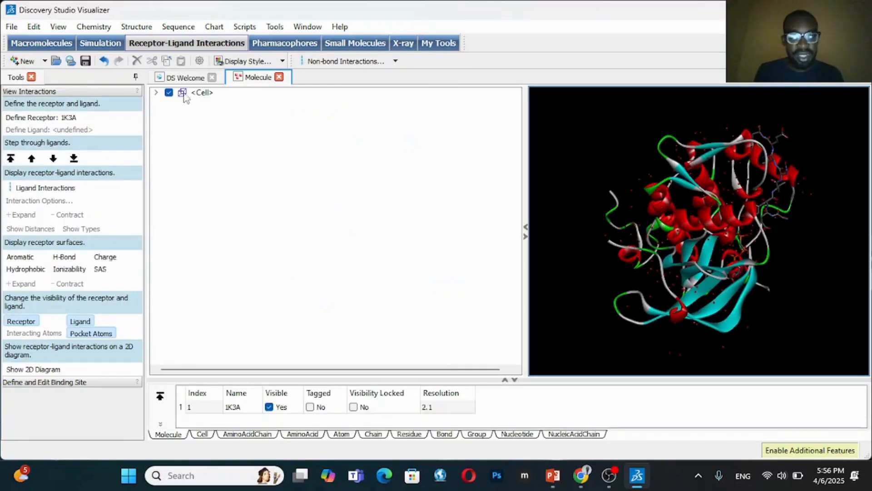
Step: Expand the 1K3A hierarchy down to its Ligand Groups and widen the 3D structure view
click(156, 93)
click(169, 102)
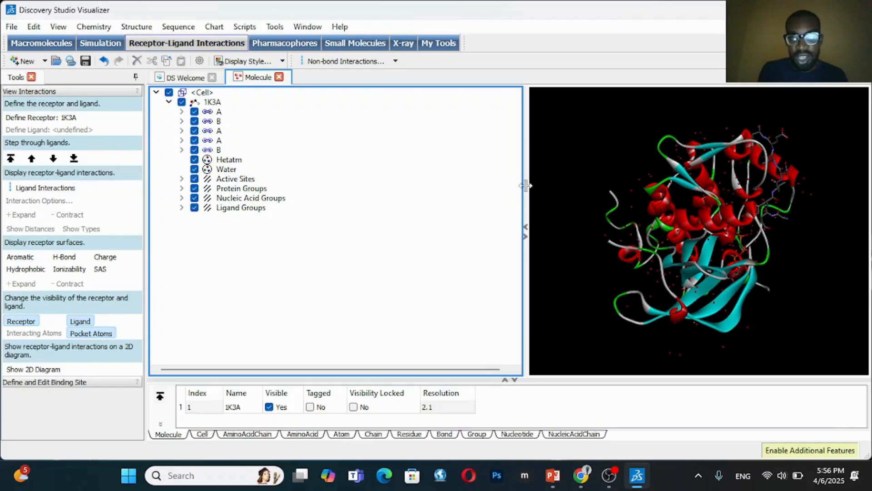
drag(525, 191, 464, 184)
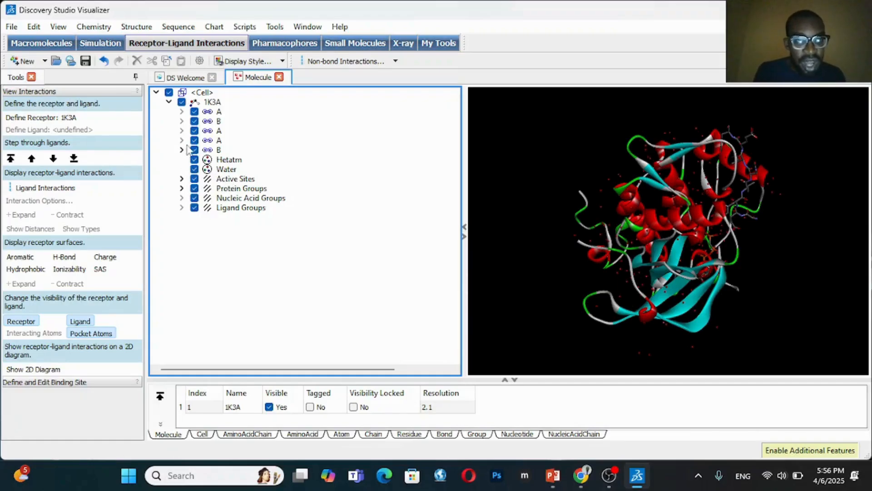
click(182, 207)
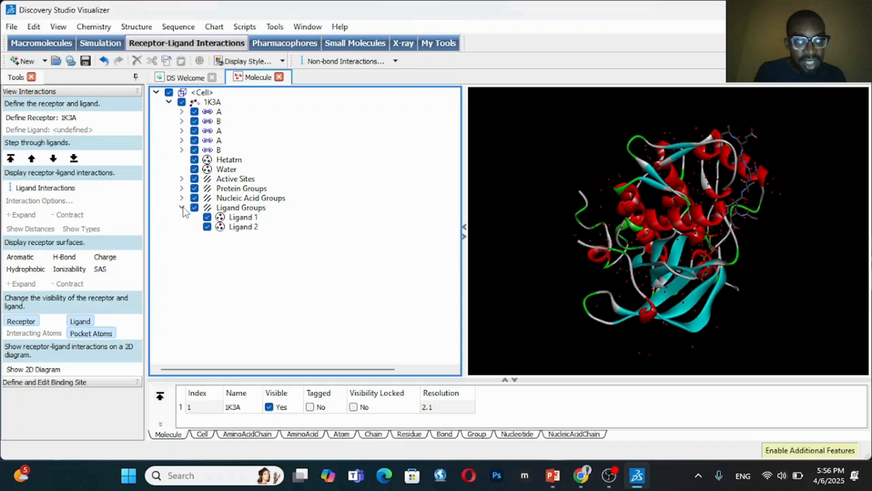
Step: Select Ligand 1 and Ligand 2 in turn and toggle their visibility to locate each in the 3D structure
click(214, 220)
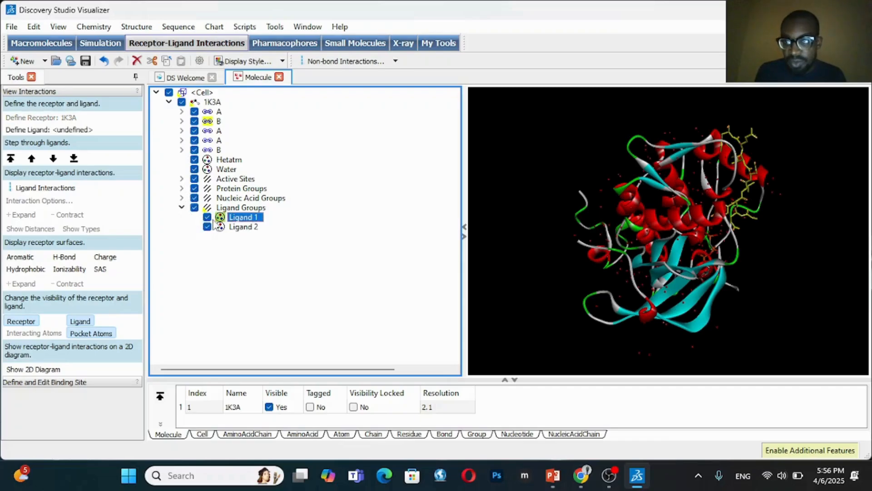
click(207, 227)
click(207, 227)
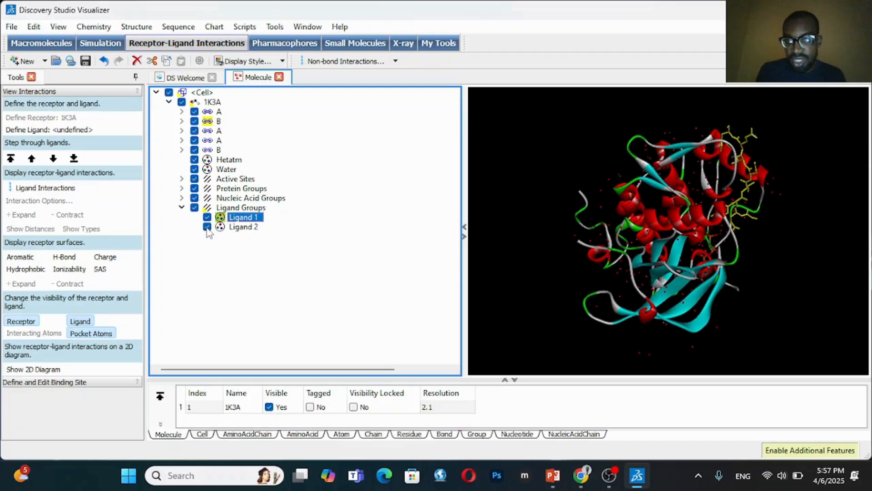
click(207, 217)
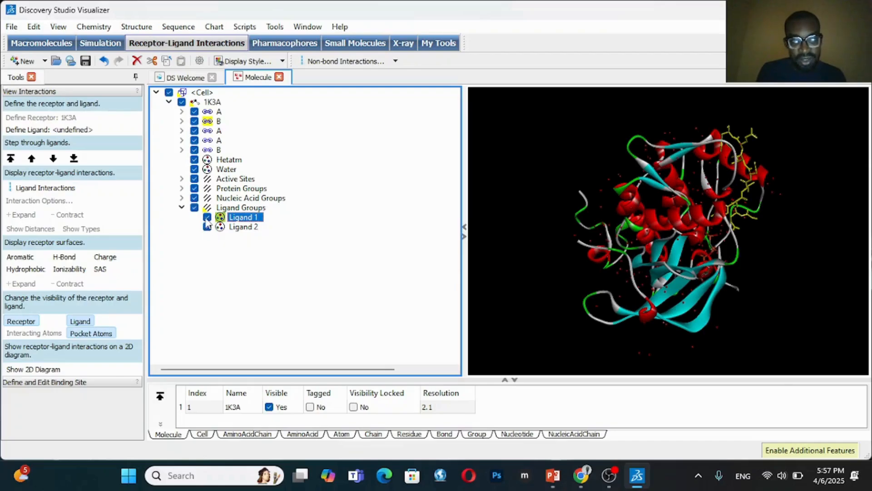
click(240, 227)
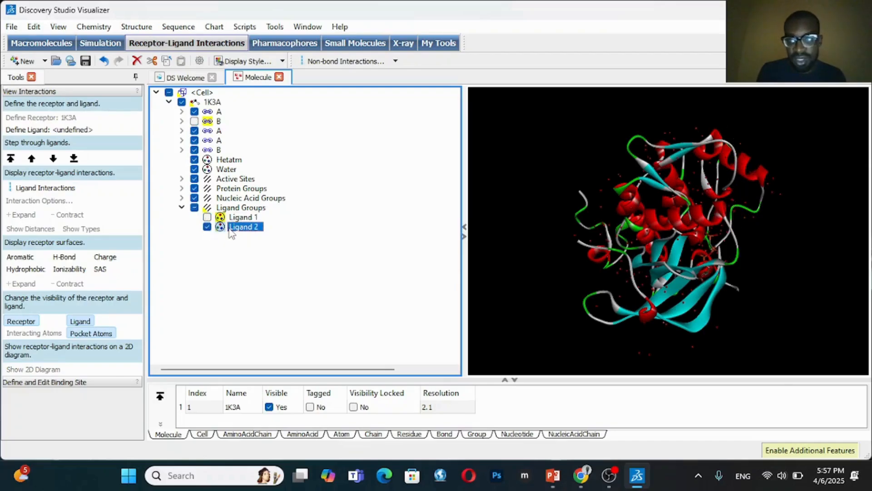
click(207, 217)
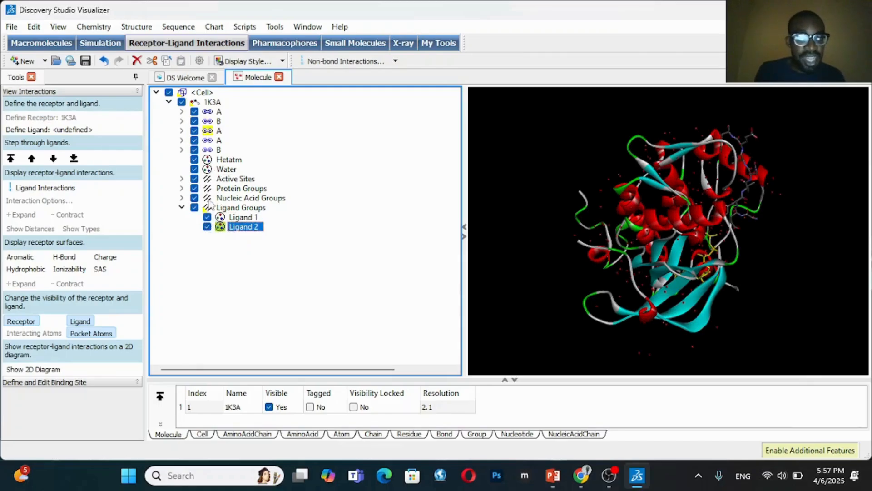
Step: Check the ligand entry on the RCSB PDB page and expand the 1K3A chains in turn to locate ACP300
click(581, 475)
click(588, 484)
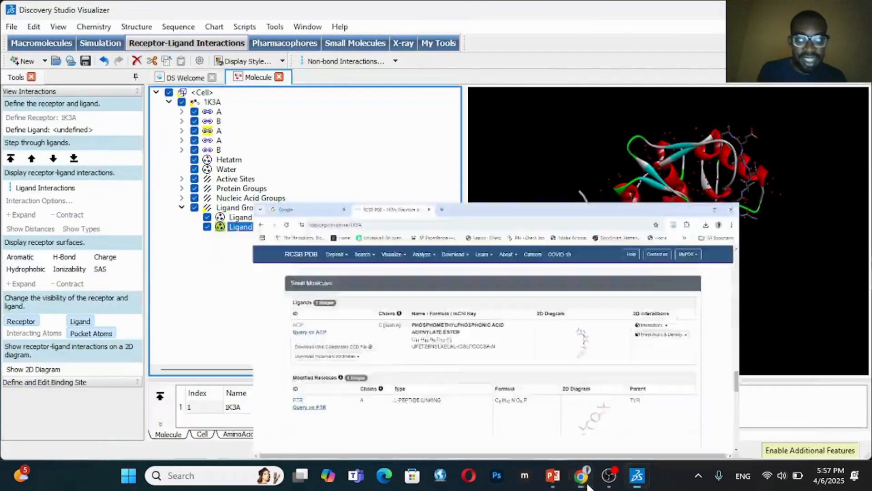
click(182, 140)
click(181, 140)
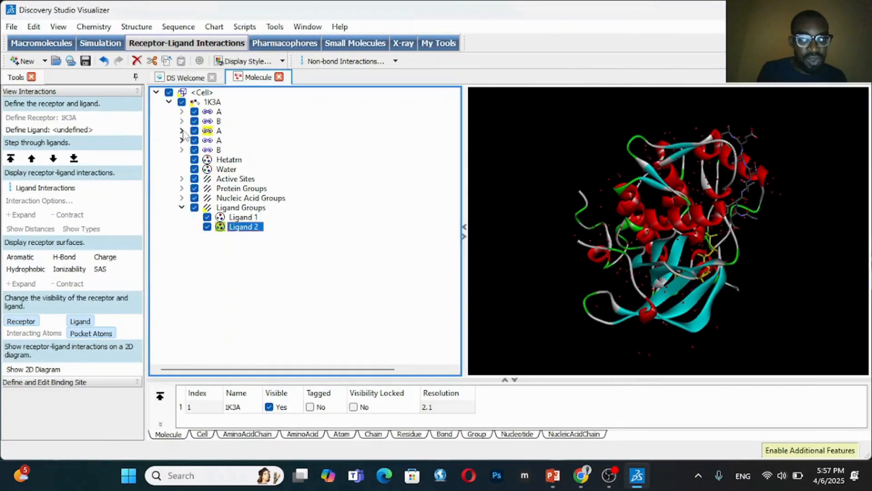
click(182, 122)
click(182, 121)
click(181, 111)
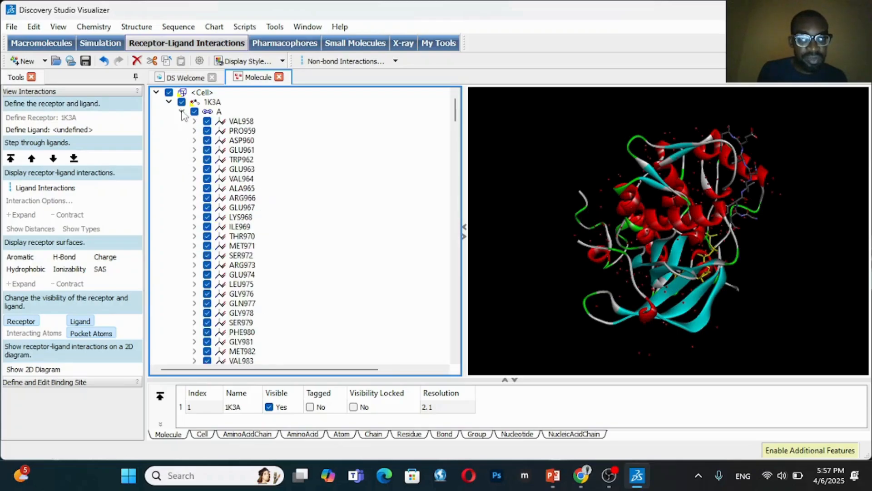
click(182, 111)
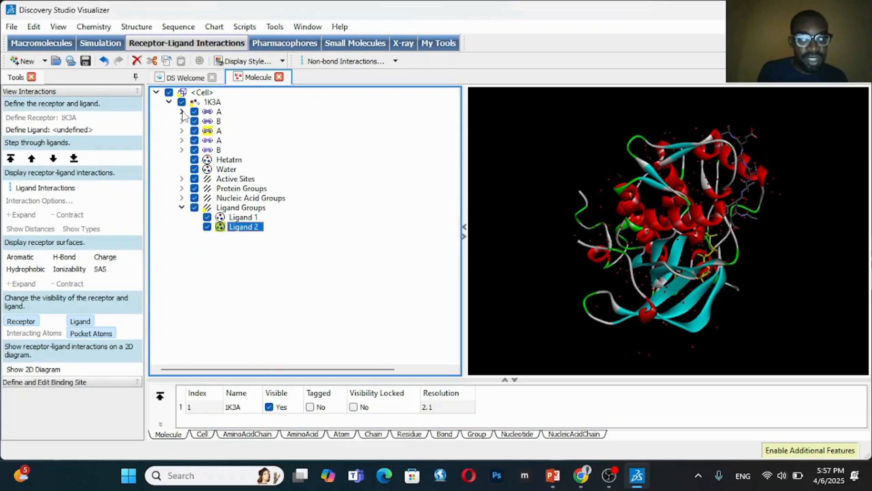
click(182, 140)
click(181, 140)
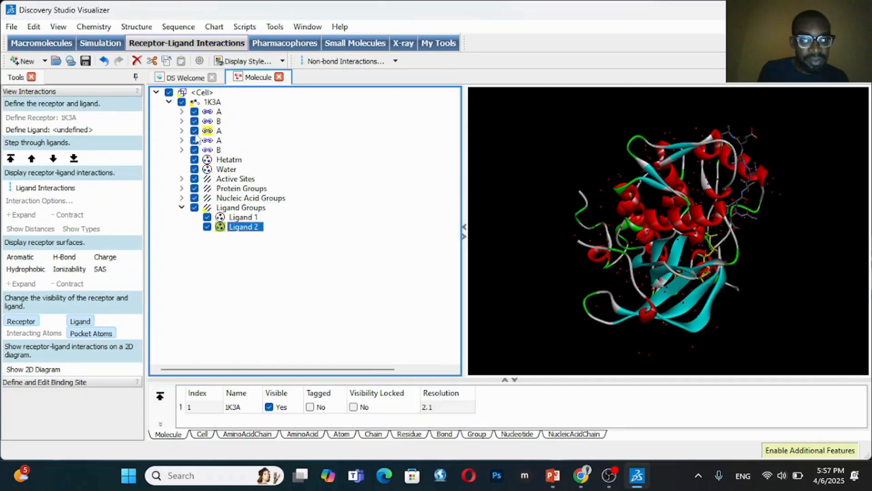
click(182, 131)
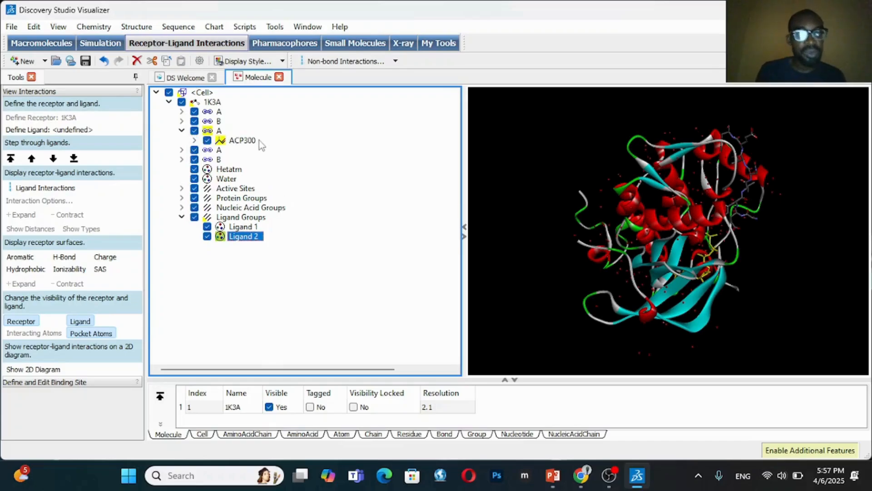
Step: Select ACP300, display its 2D receptor-ligand interaction diagram to examine the contacts, and close the diagram
click(242, 141)
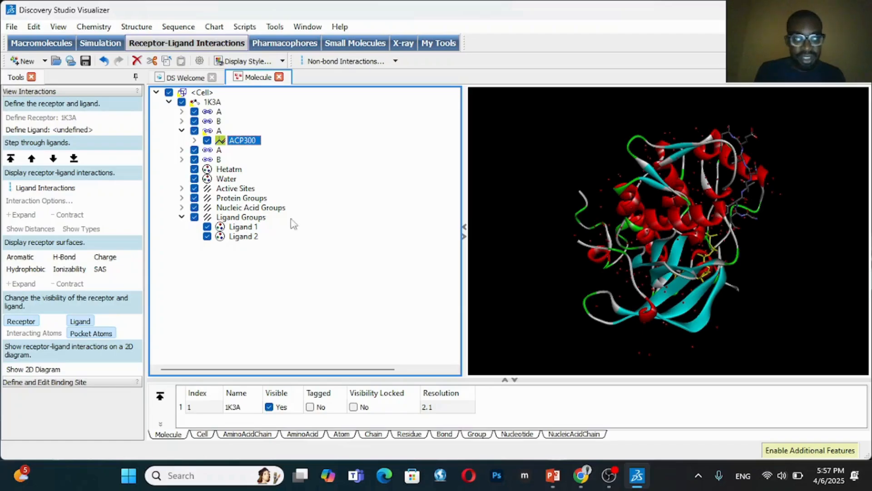
click(56, 370)
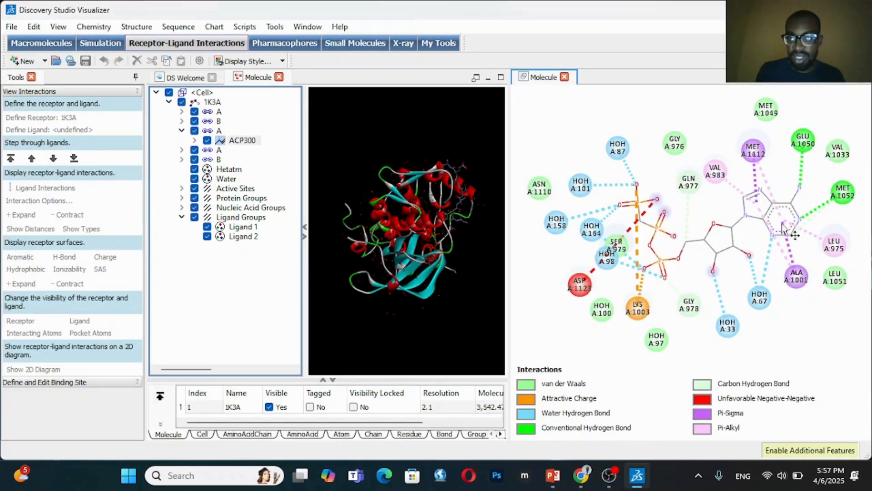
click(565, 78)
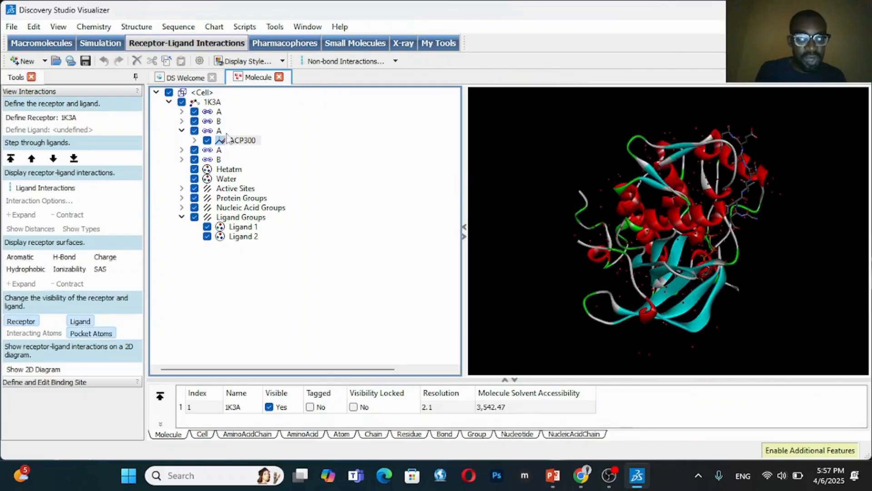
Step: Open the attributes of ACP300 and copy its XYZ coordinate value
click(240, 141)
right_click(244, 142)
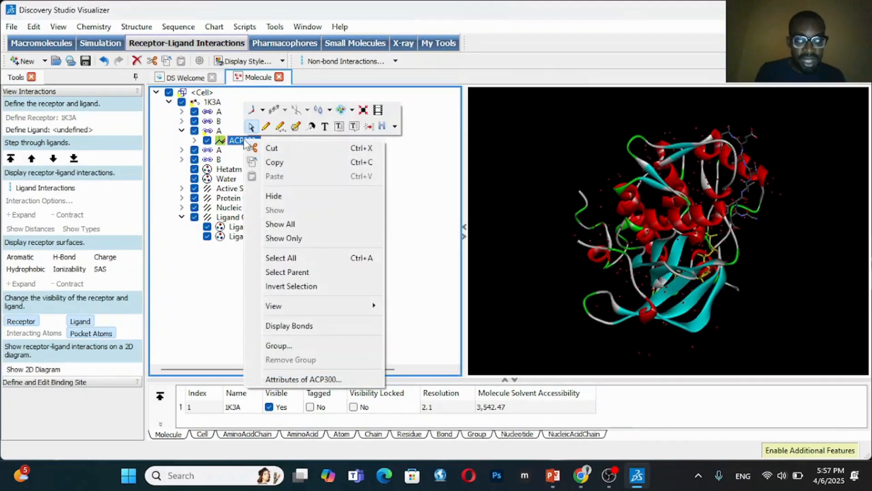
click(302, 380)
drag(630, 153, 618, 173)
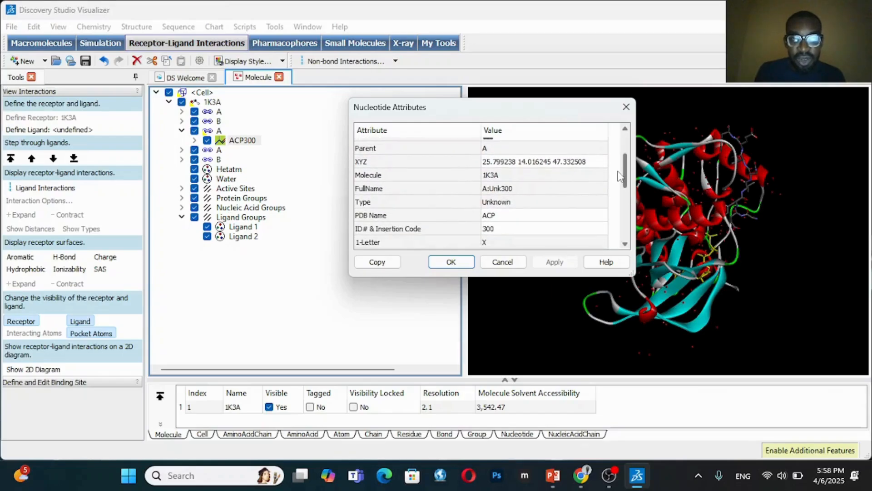
double_click(520, 162)
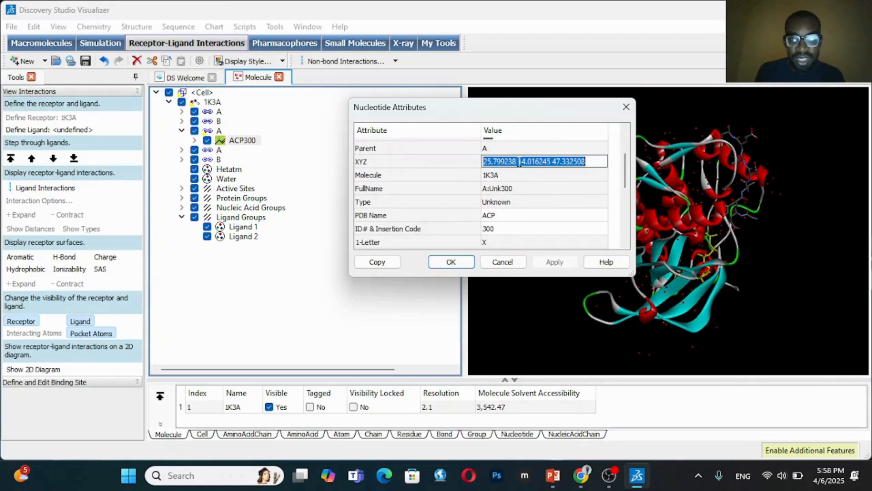
drag(588, 160, 483, 160)
key(ctrl+c)
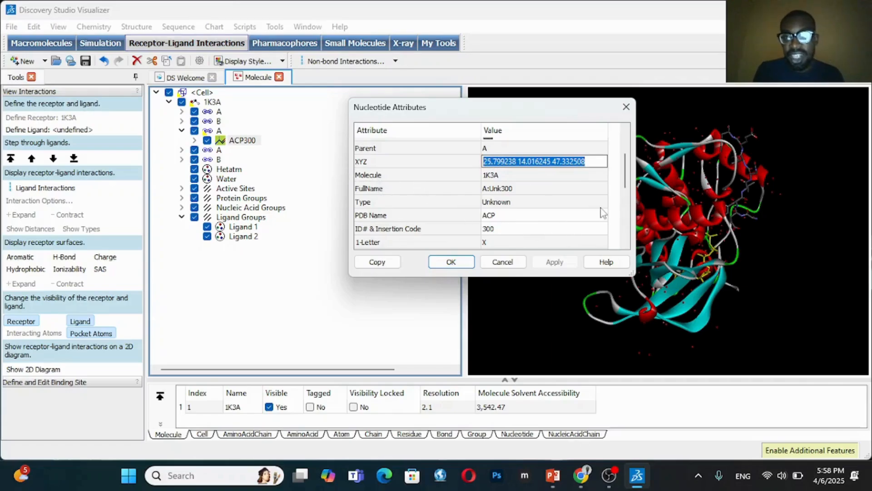
Step: Launch Notepad and paste the copied ACP300 coordinates into a new blank note
click(116, 476)
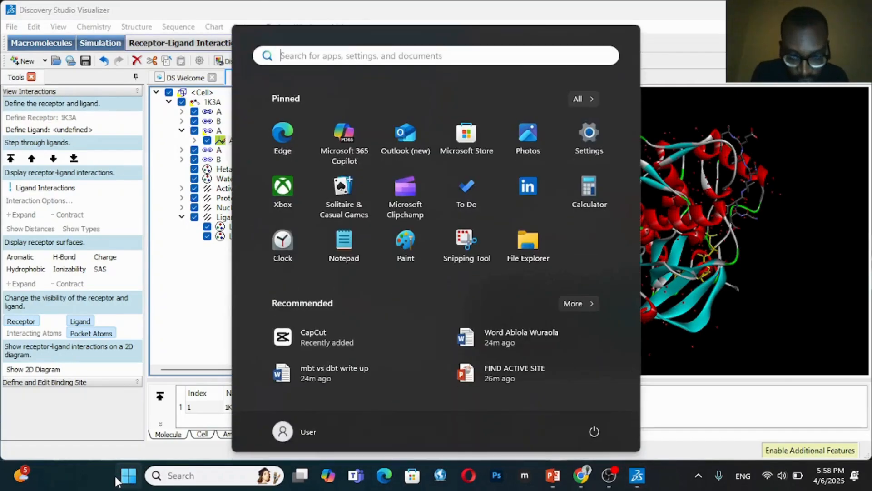
text(NOTE)
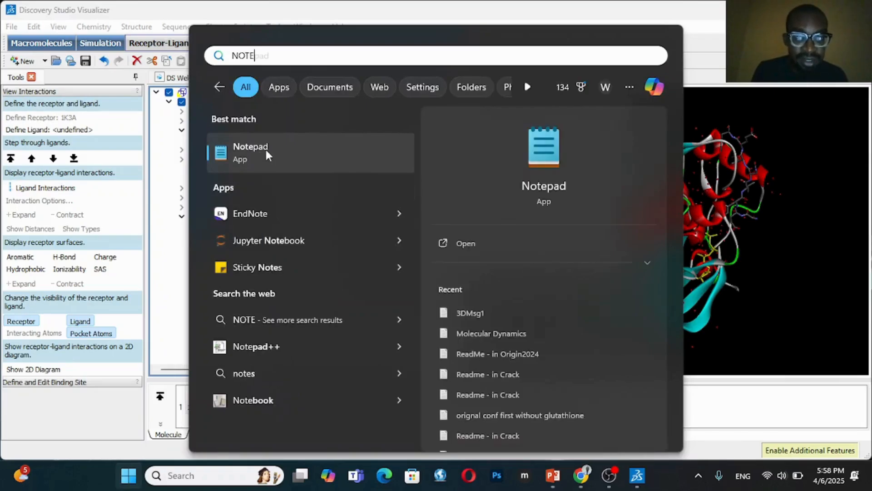
key(Escape)
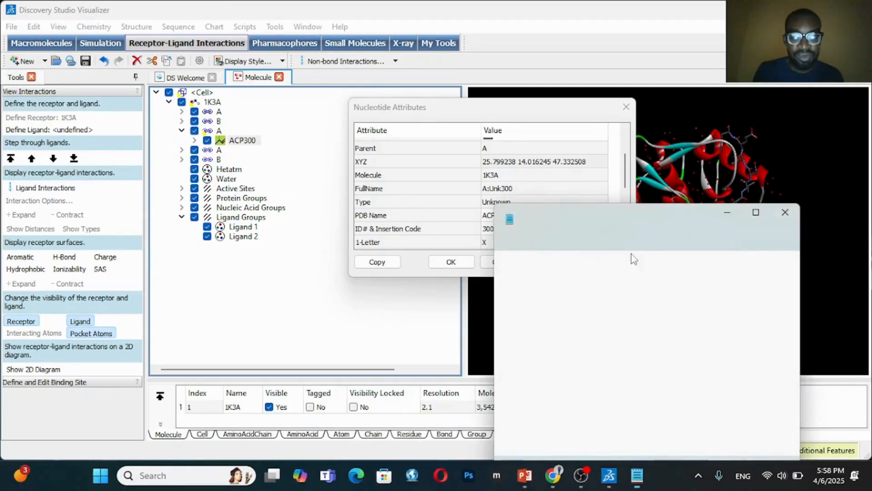
drag(693, 218, 459, 194)
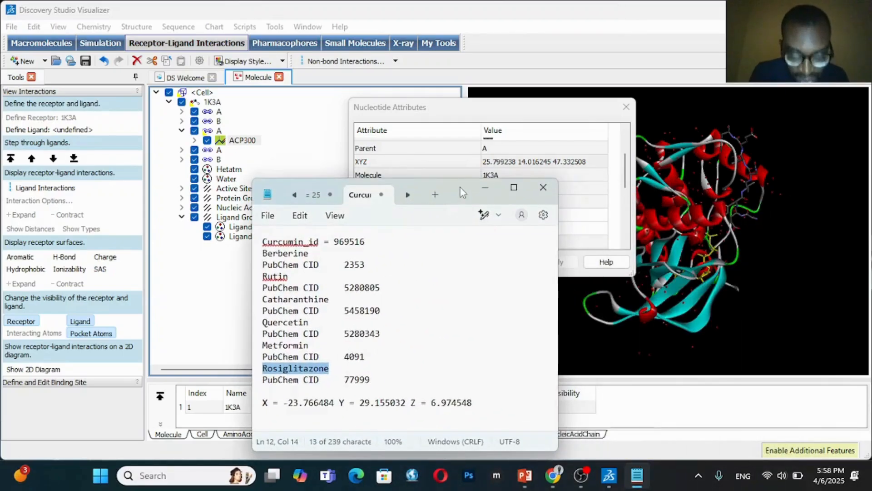
key(ctrl+n)
key(ctrl+v)
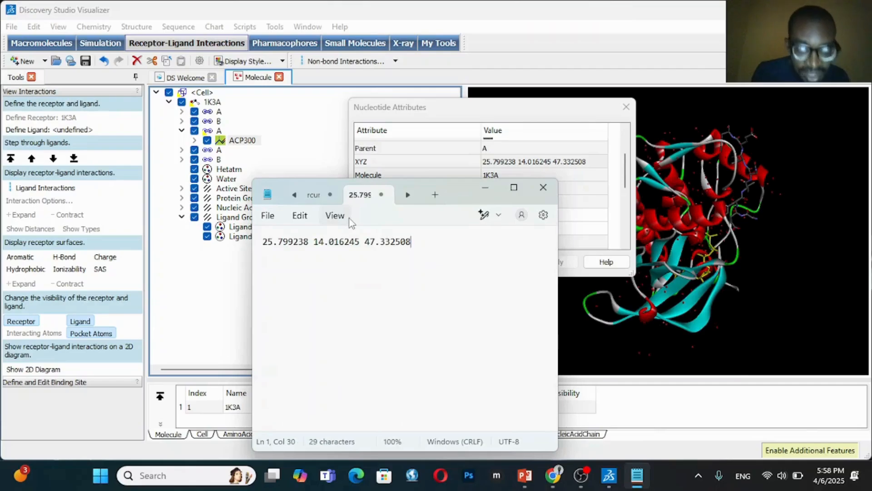
Step: Label the pasted coordinates as X = 25.799238 Y = 14.016245 Z = 47.332508 and close the Nucleotide Attributes dialog
key(Home)
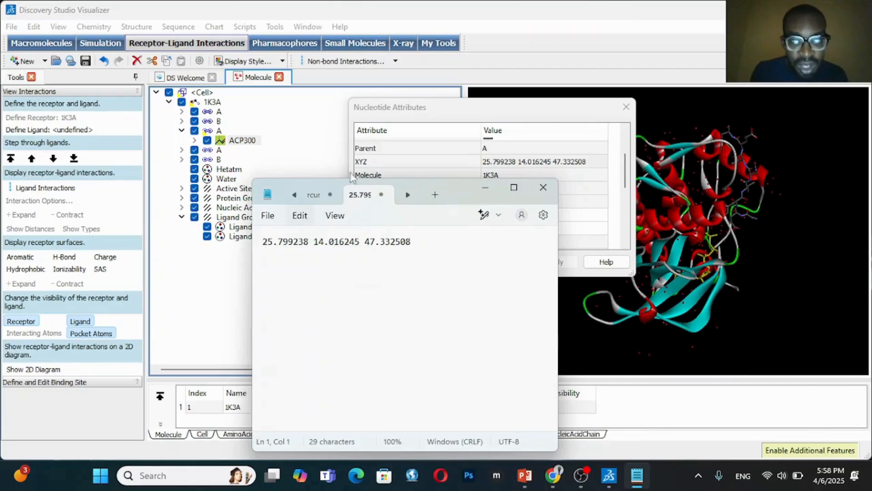
drag(459, 189, 274, 136)
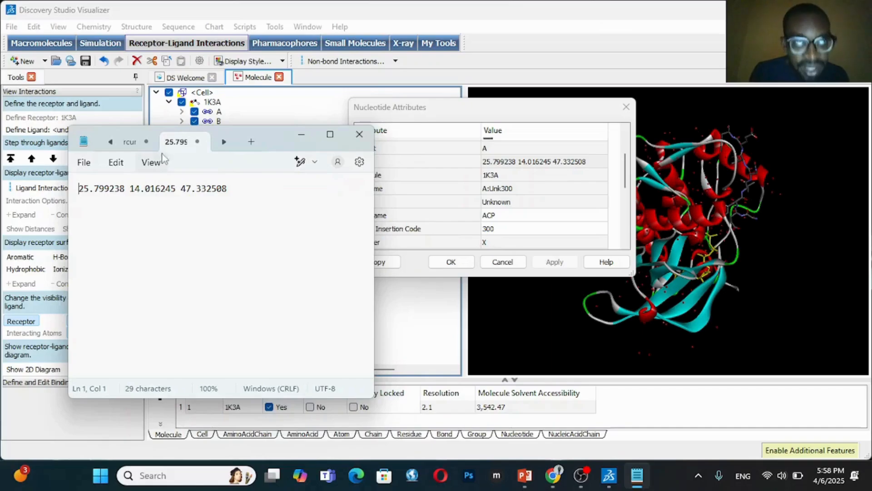
drag(277, 141, 214, 123)
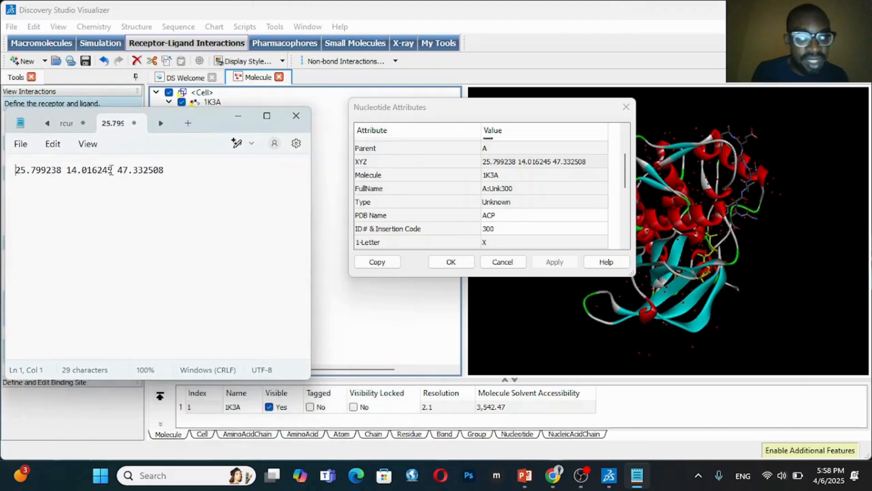
text(X )
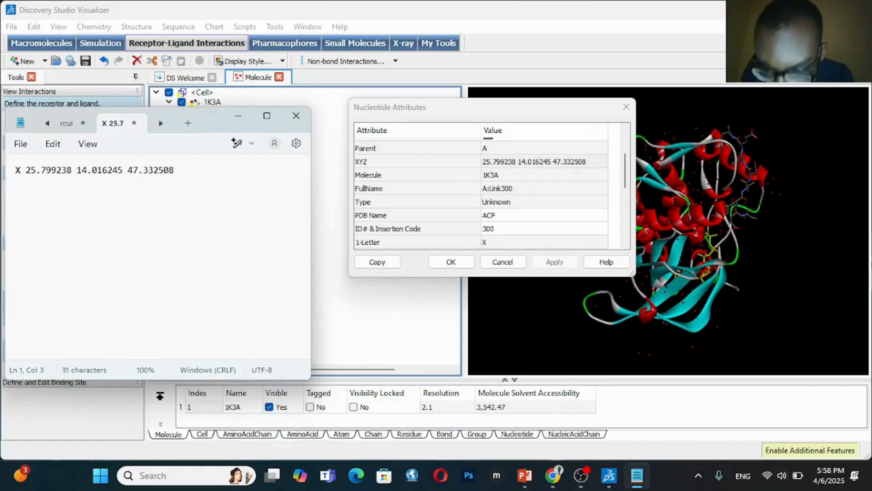
text(=)
click(88, 172)
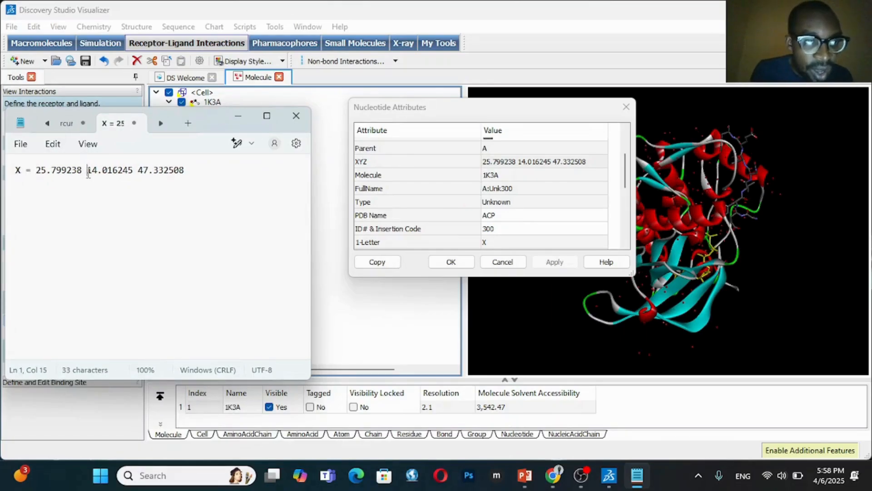
text(Y =)
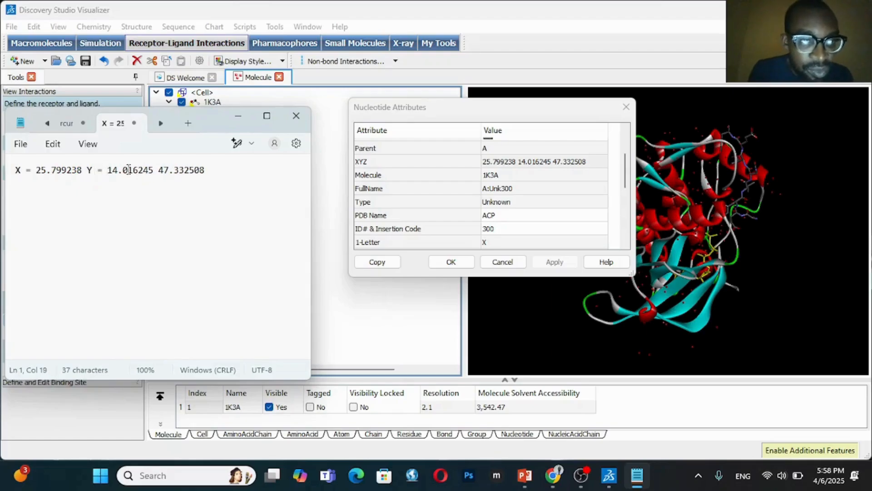
click(159, 171)
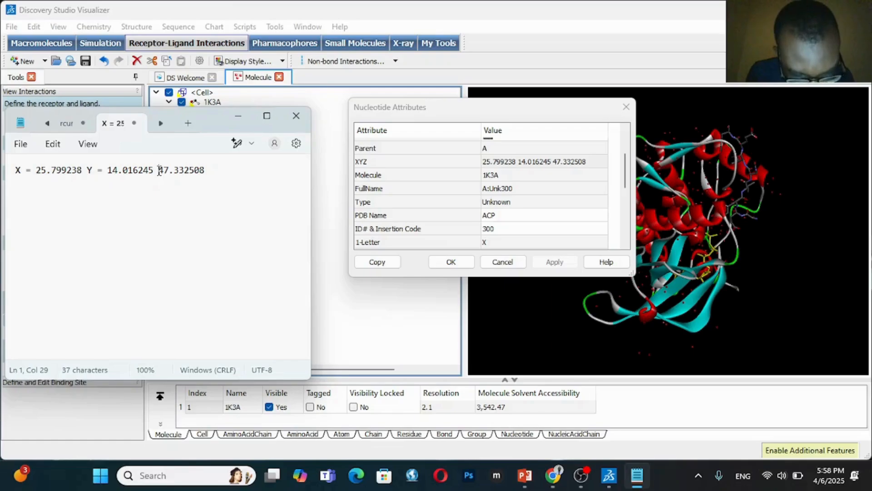
text(Z =)
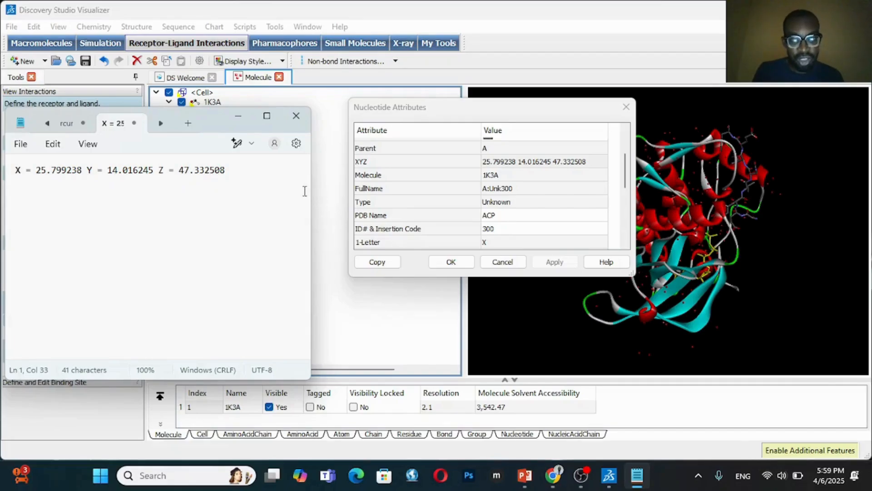
click(201, 192)
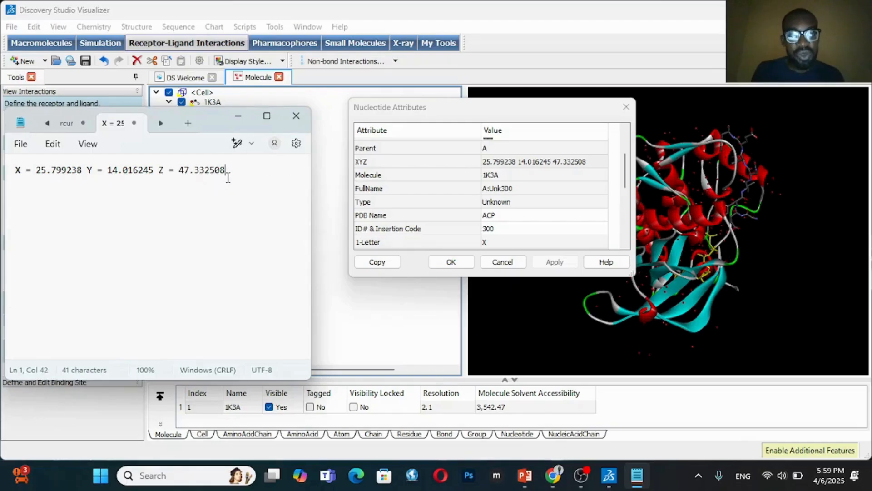
click(623, 108)
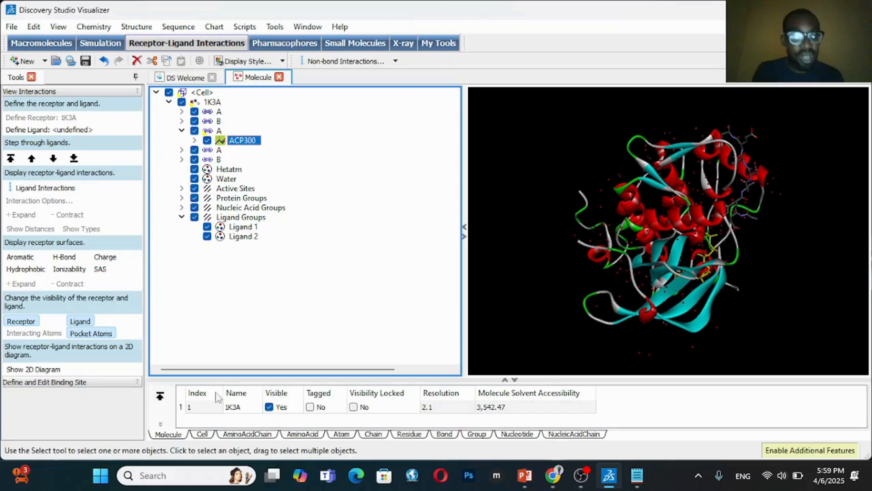
Step: Launch Molegro Virtual Docker and maximize its window
click(104, 477)
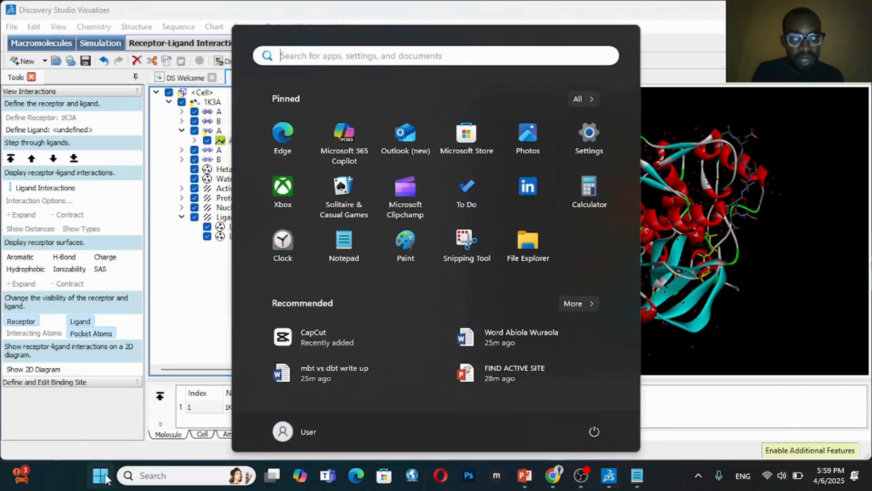
text(MOLEGRO)
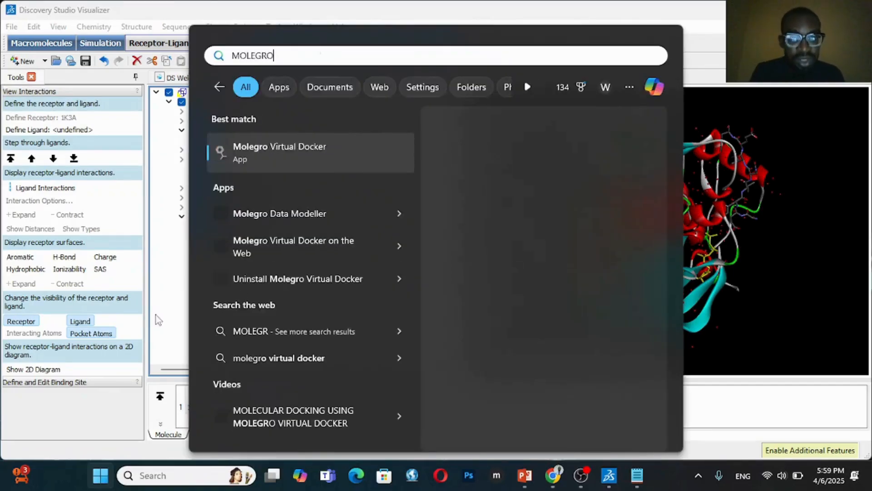
click(293, 145)
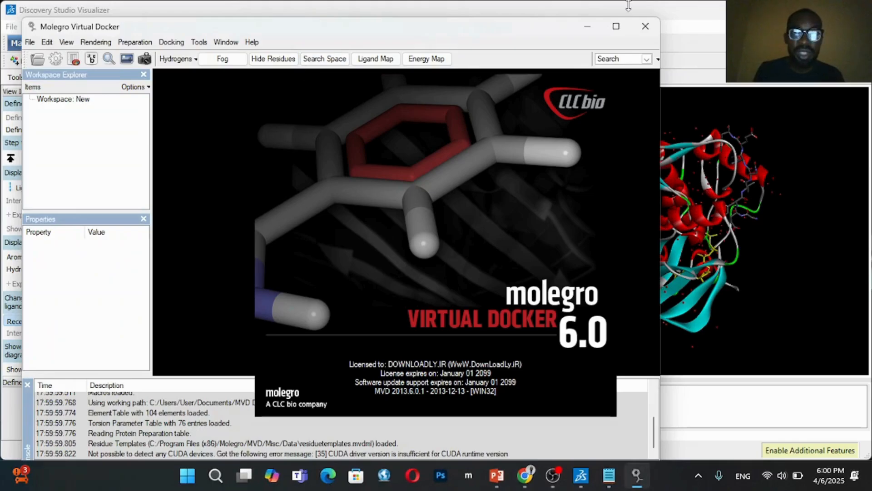
click(615, 26)
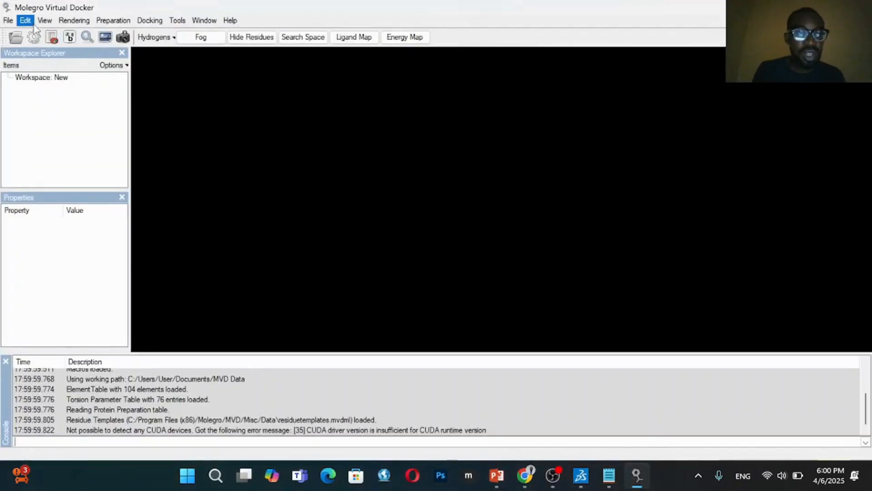
Step: Start a molecule import and open the protein file 1k3a (2) from the Downloads folder
click(14, 21)
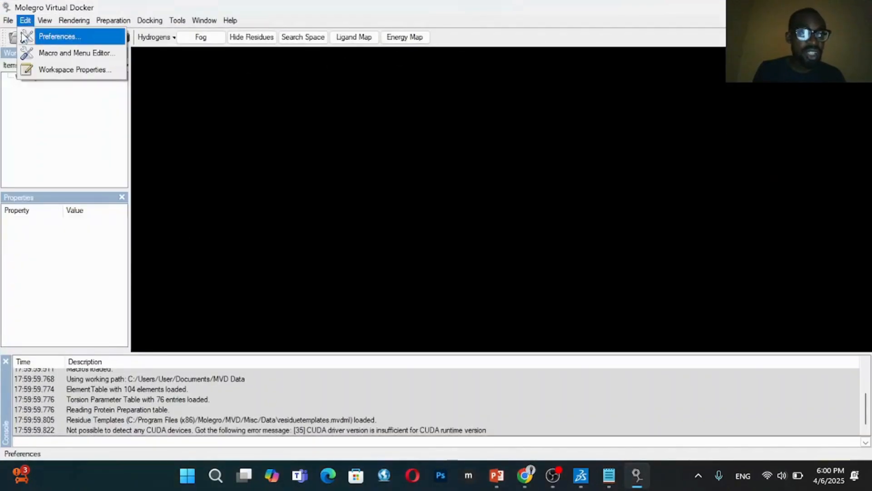
click(17, 37)
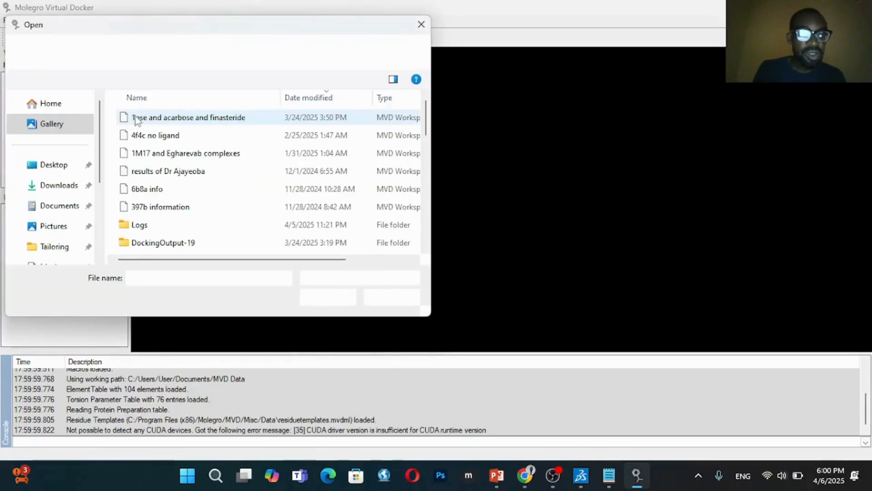
scroll(73, 197, down, 1)
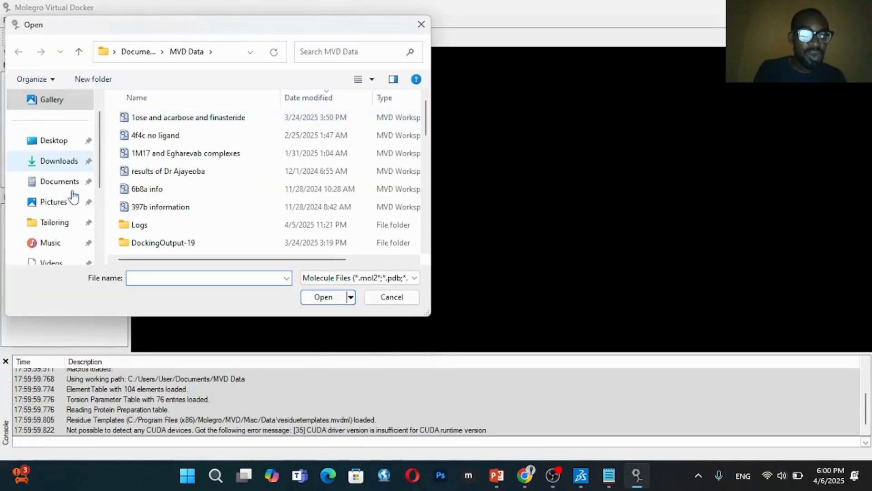
click(70, 180)
click(65, 164)
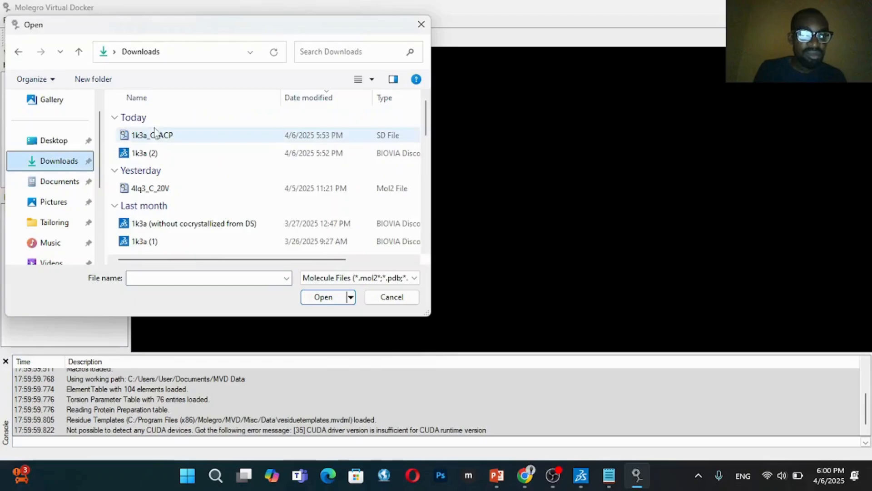
click(157, 154)
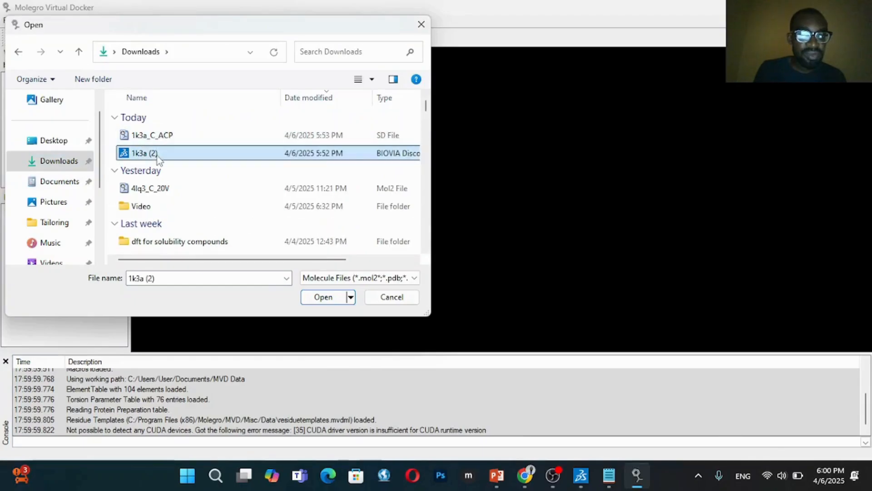
click(313, 297)
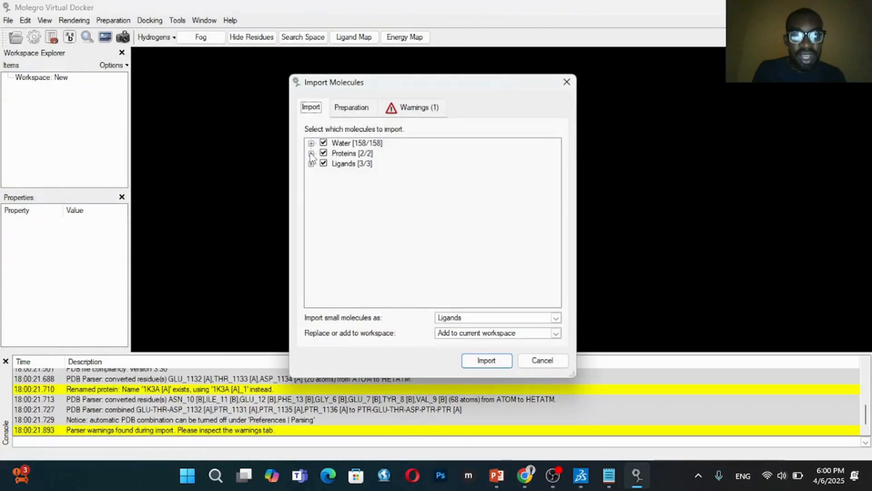
Step: Import both proteins and only the ligand ACP_300 [A], excluding all water molecules and the two 68-atom peptide ligands
click(323, 144)
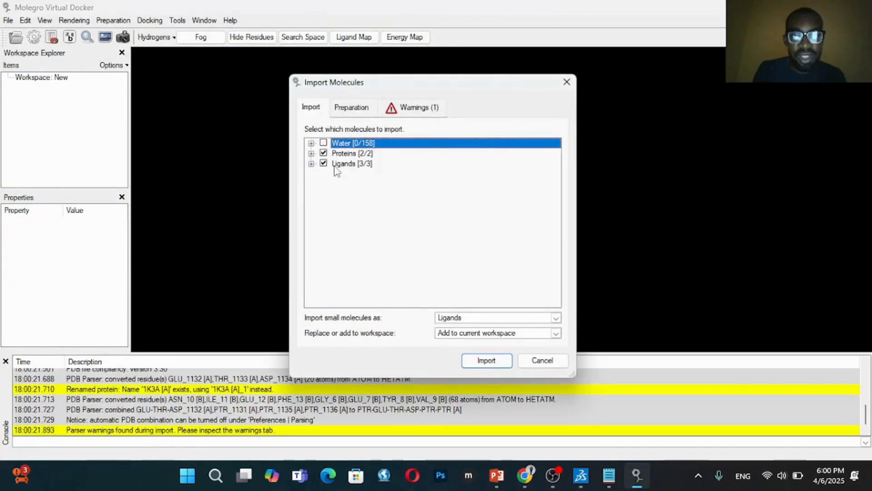
click(312, 163)
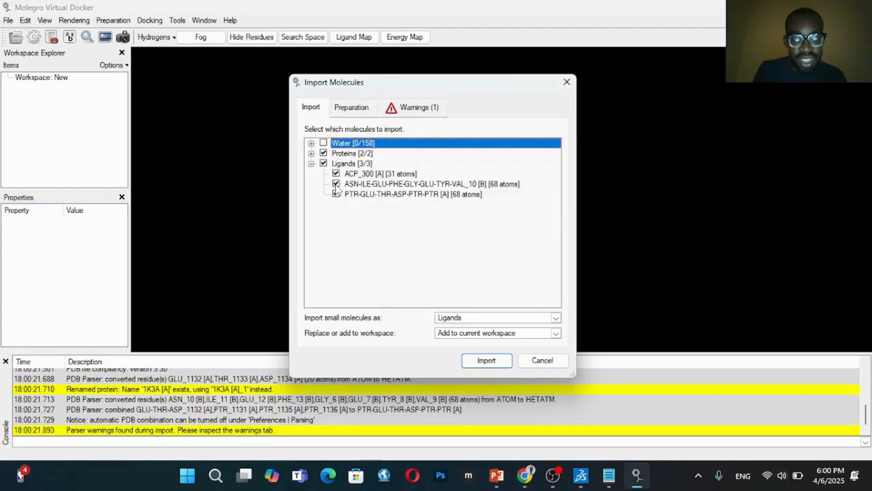
click(336, 184)
click(336, 194)
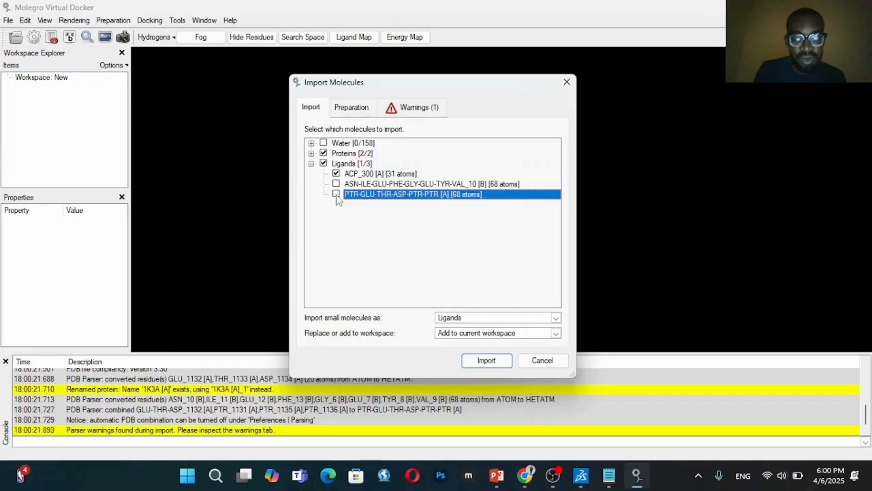
click(489, 361)
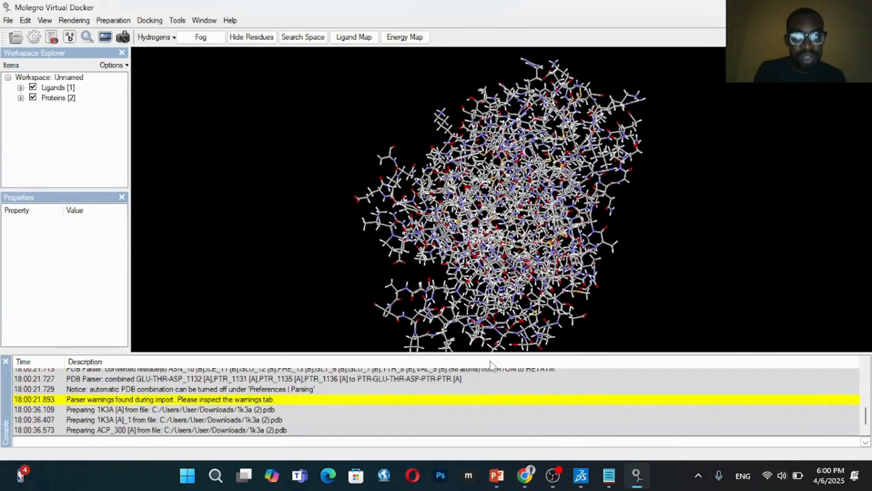
Step: Display the 2D ligand map of ACP_300 beside the 3D structure
drag(408, 196, 529, 159)
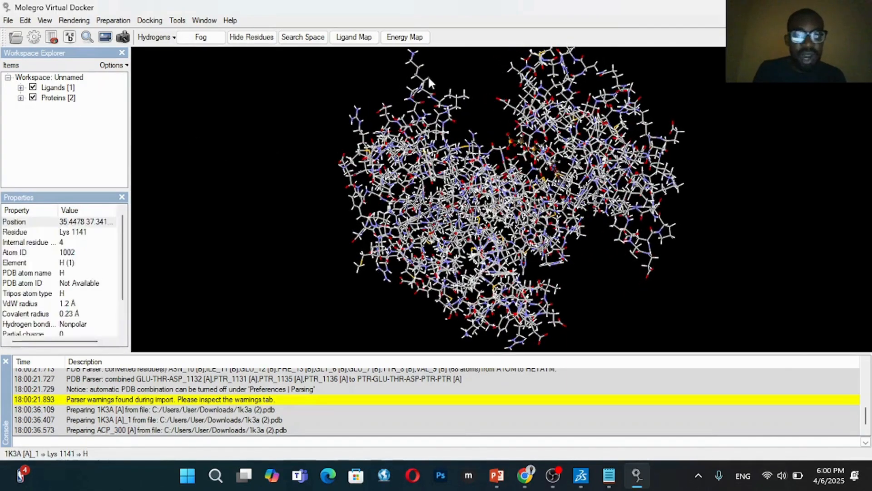
click(354, 37)
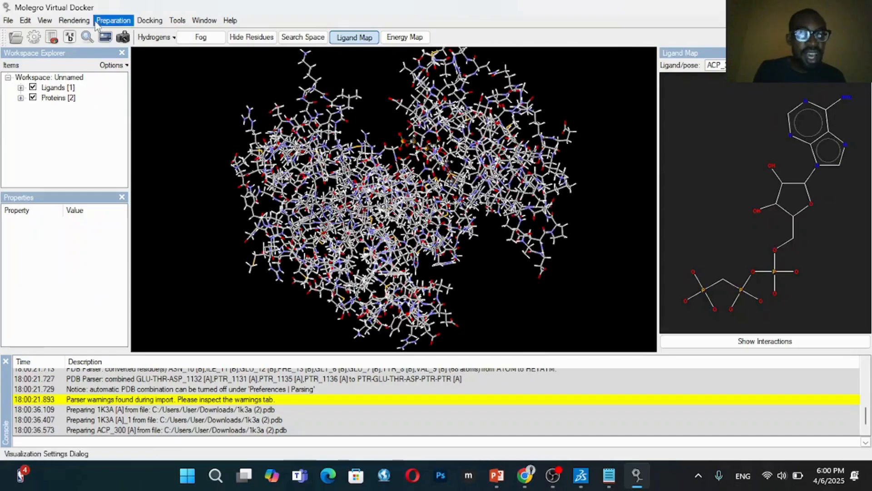
Step: Open the search space setup and center the search space on the ligand ACP_300 [A]
click(113, 21)
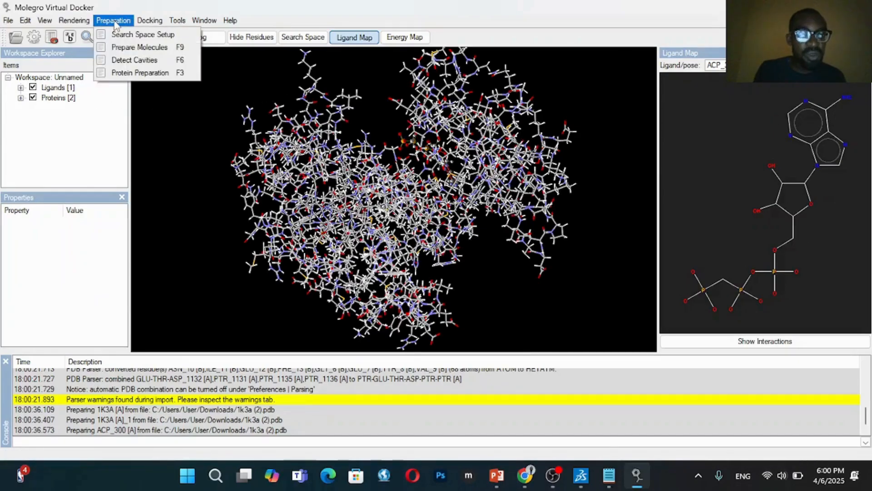
click(133, 36)
click(427, 233)
click(427, 233)
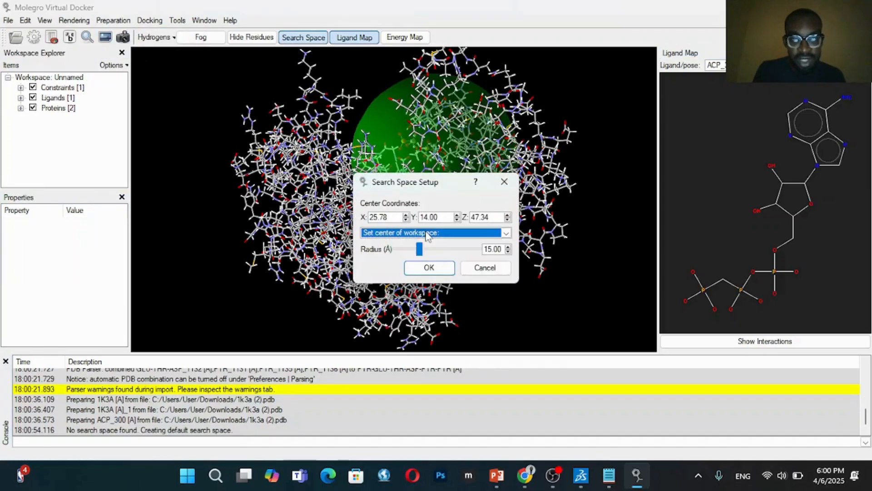
click(427, 232)
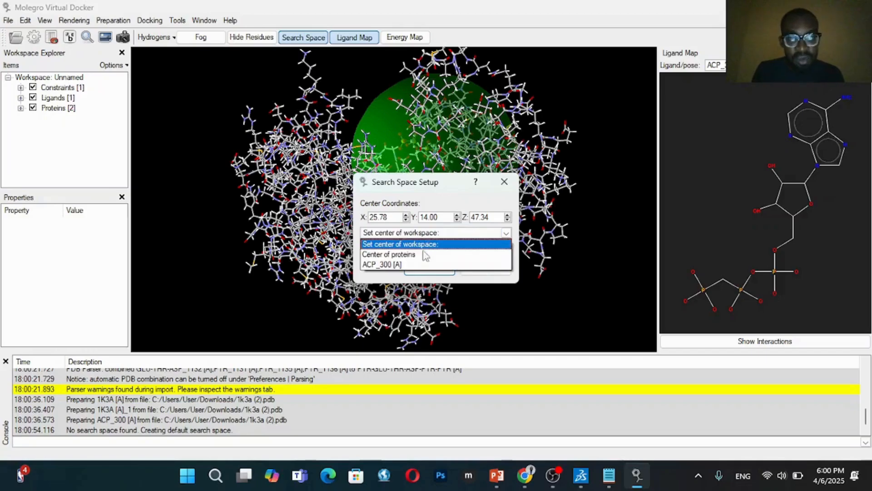
click(424, 264)
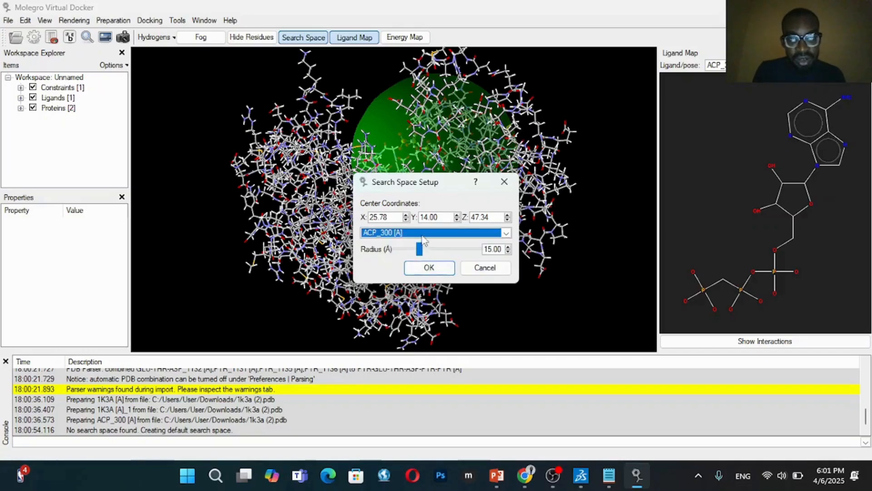
Step: Try centering the search space on the proteins, and switch its center back to ACP_300 [A]
click(422, 235)
click(411, 246)
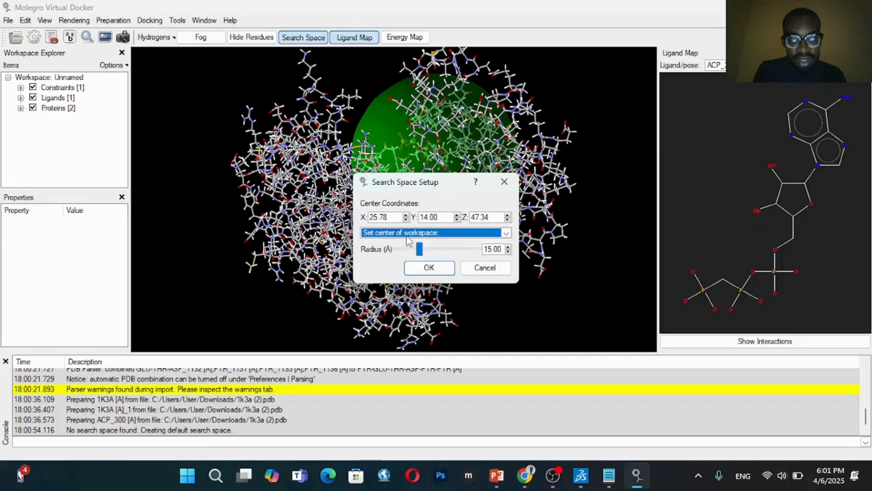
click(408, 233)
click(410, 251)
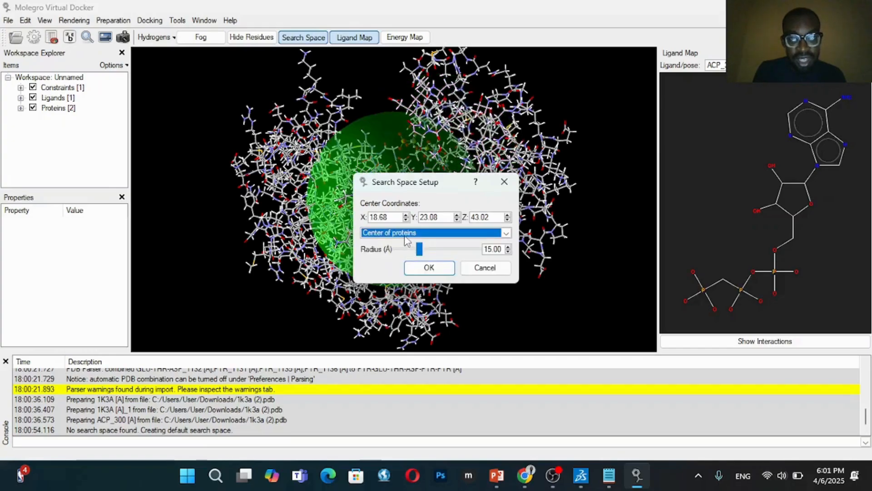
click(406, 233)
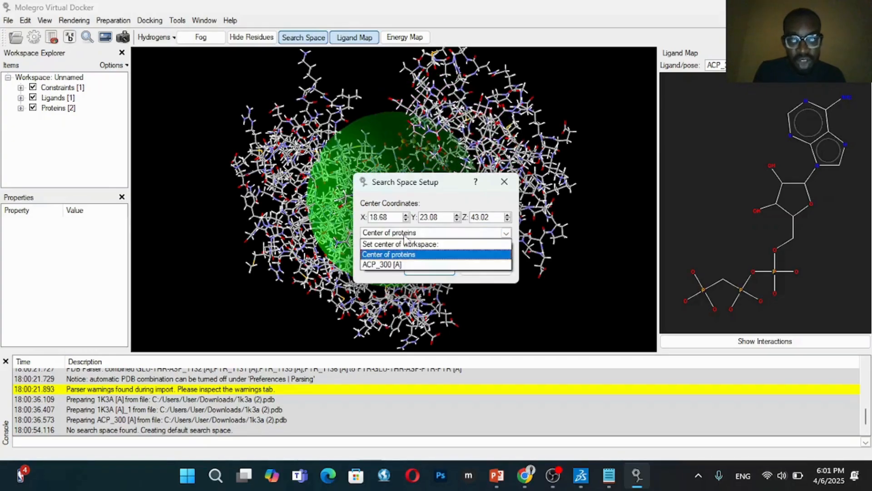
click(408, 264)
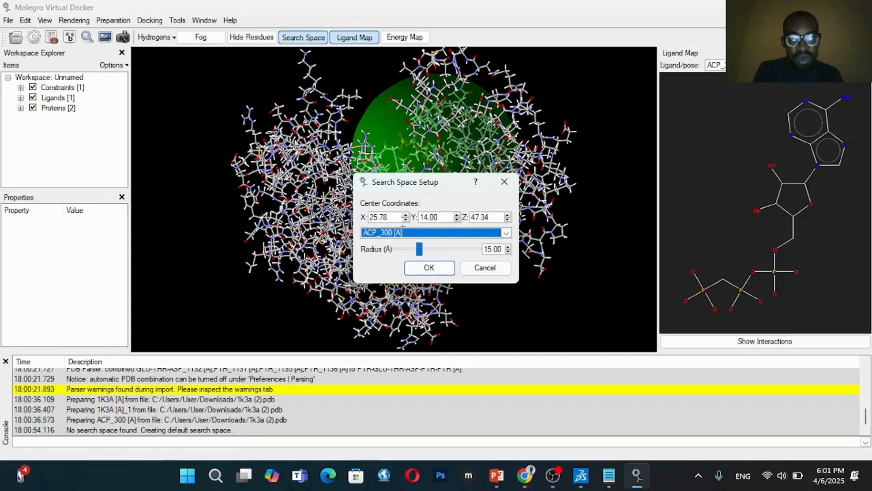
Step: Switch to Notepad and record the search space center as X = 25.78 Y = 14.00 Z = 47.34 below the existing coordinates
drag(417, 187, 393, 163)
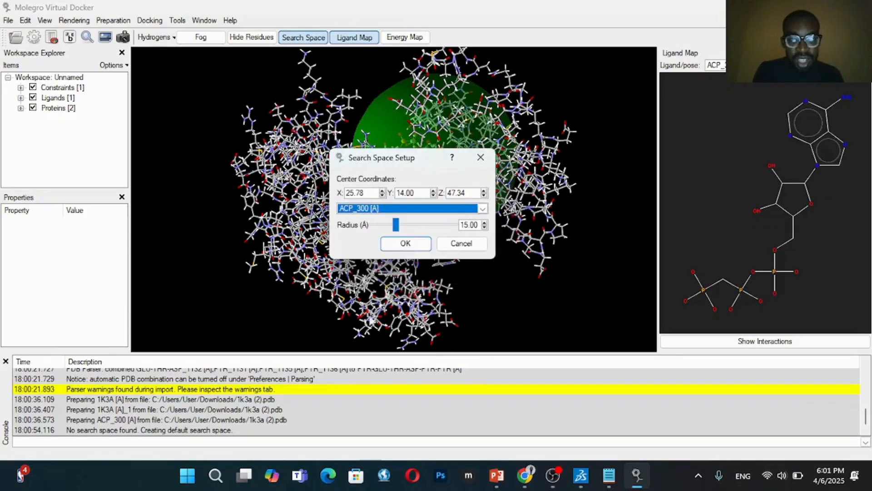
click(402, 287)
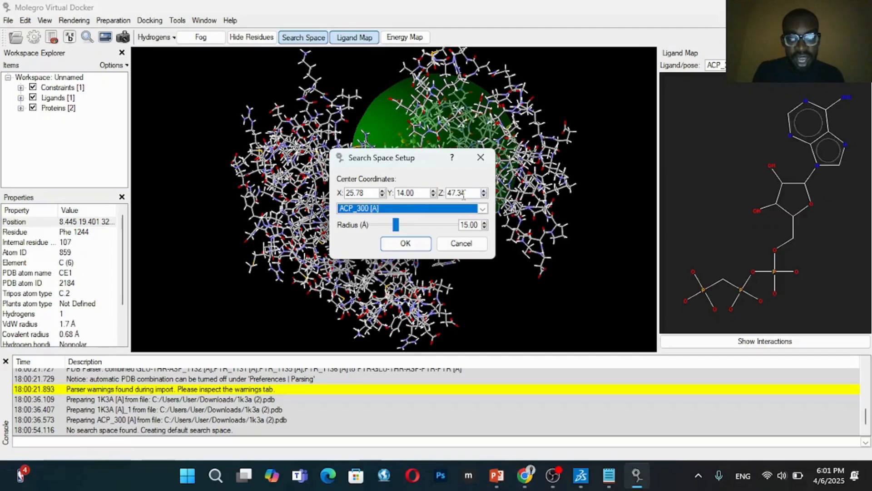
click(609, 476)
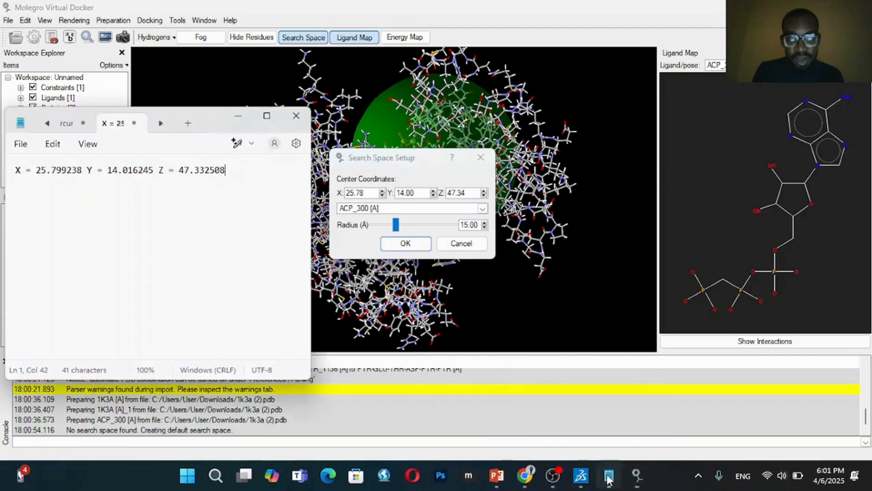
key(Return)
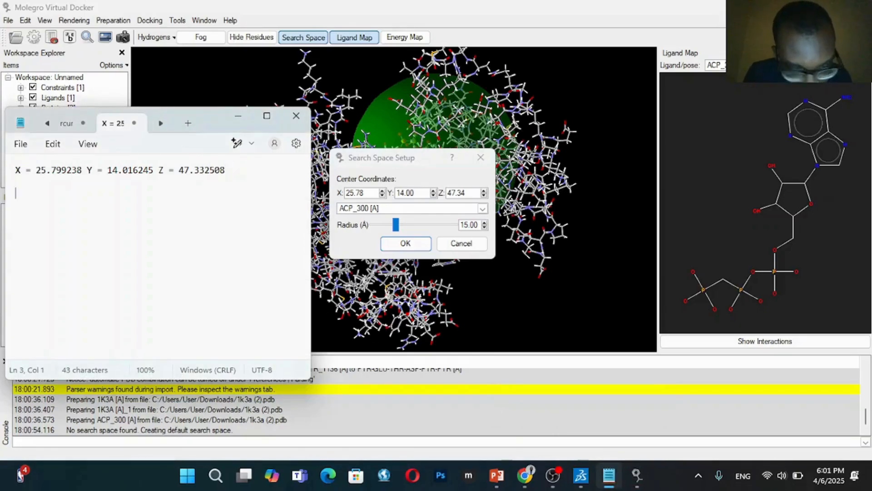
text(X = )
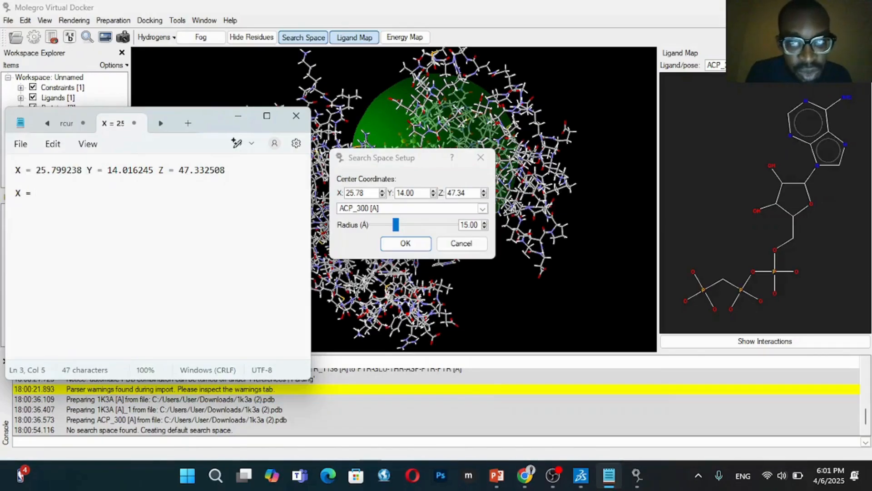
text(2)
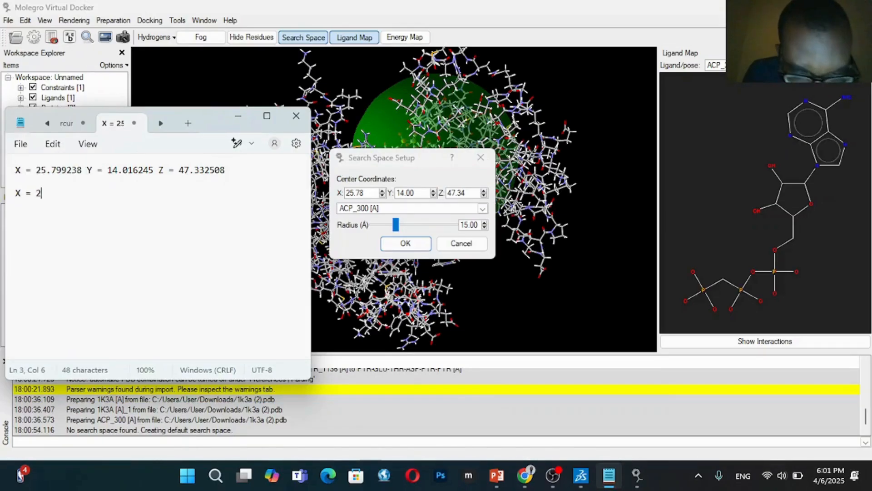
text(5.)
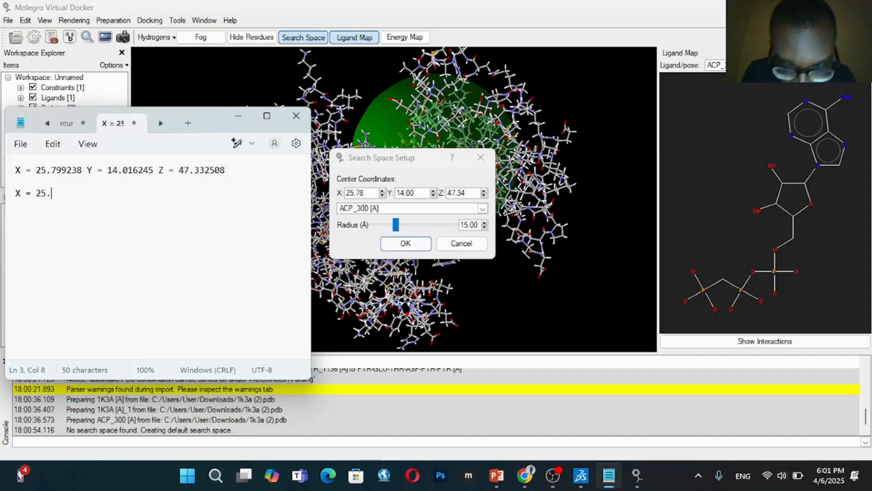
text(78)
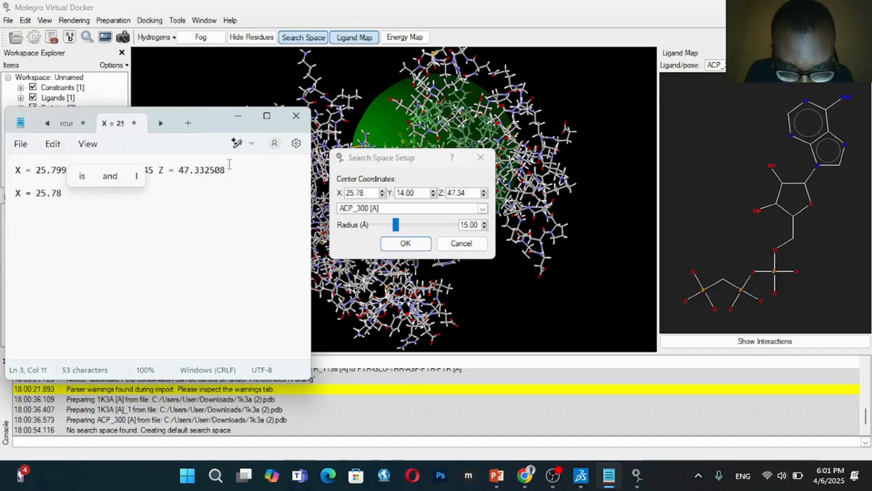
text( Y -)
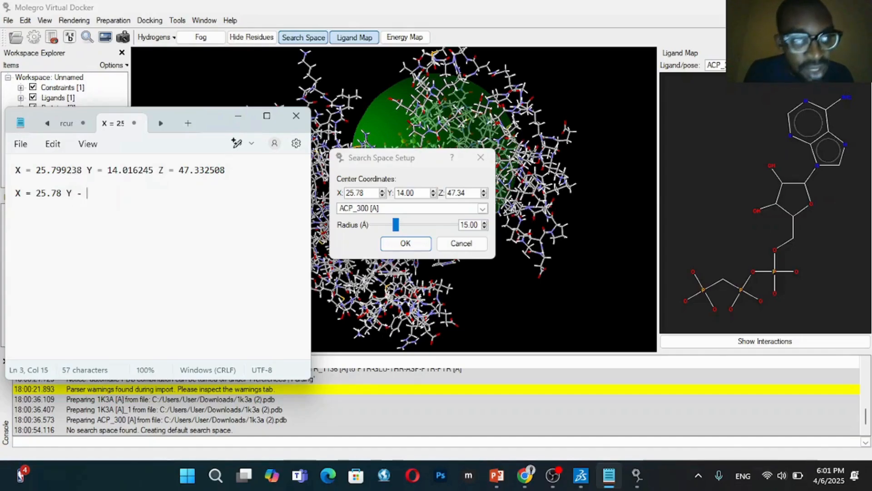
key(BackSpace)
key(BackSpace)
text(=)
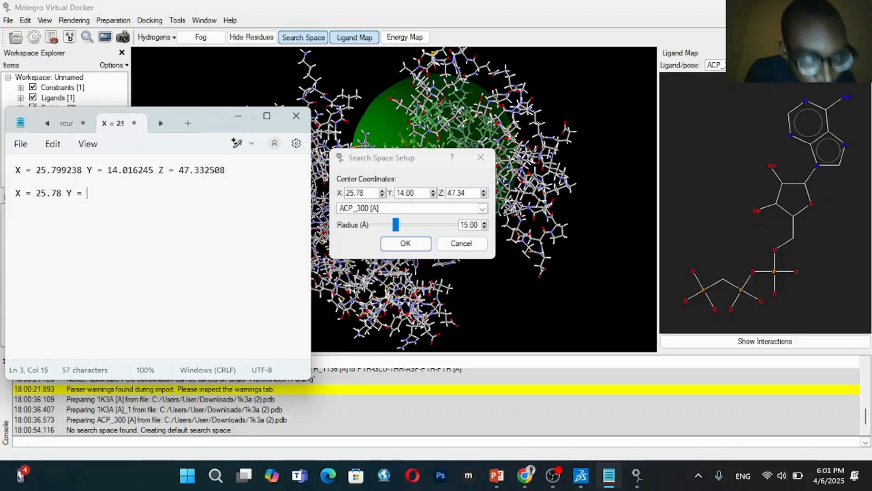
text( 1)
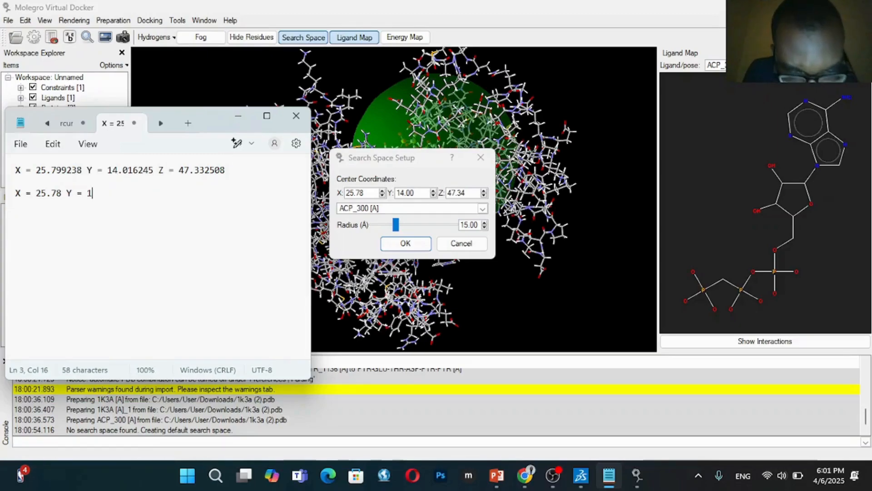
text(4.)
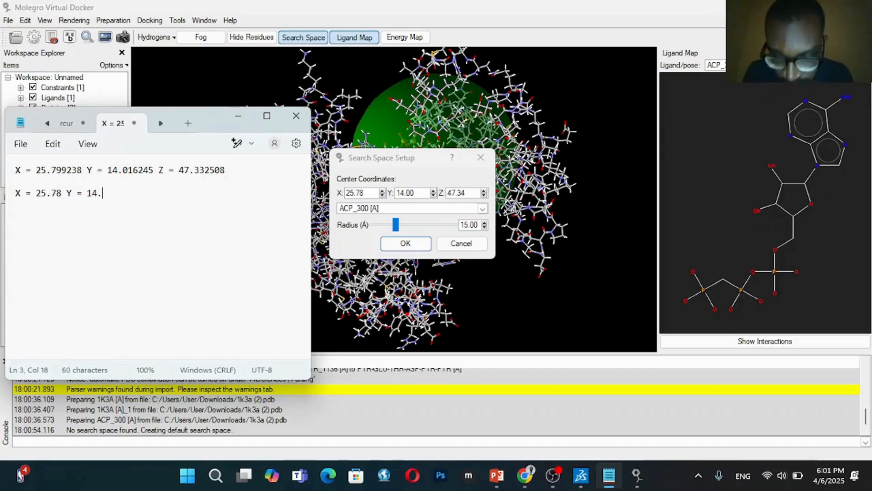
text(00 )
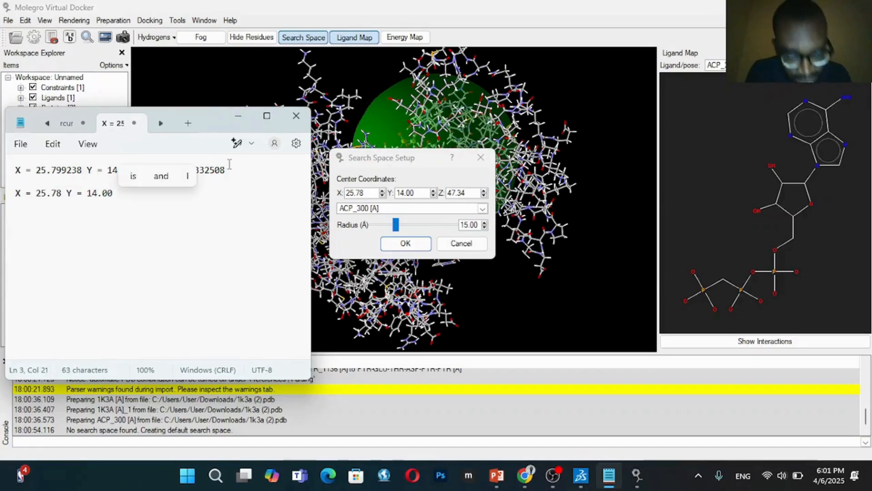
text(Z )
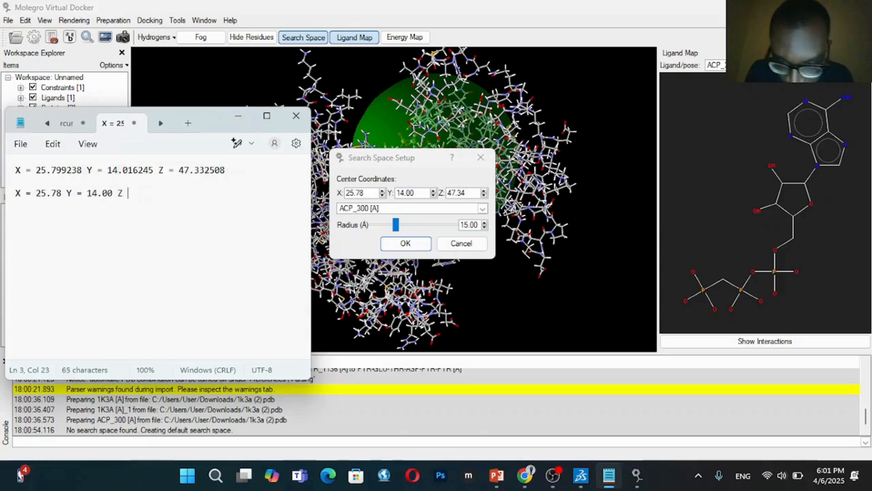
text(= )
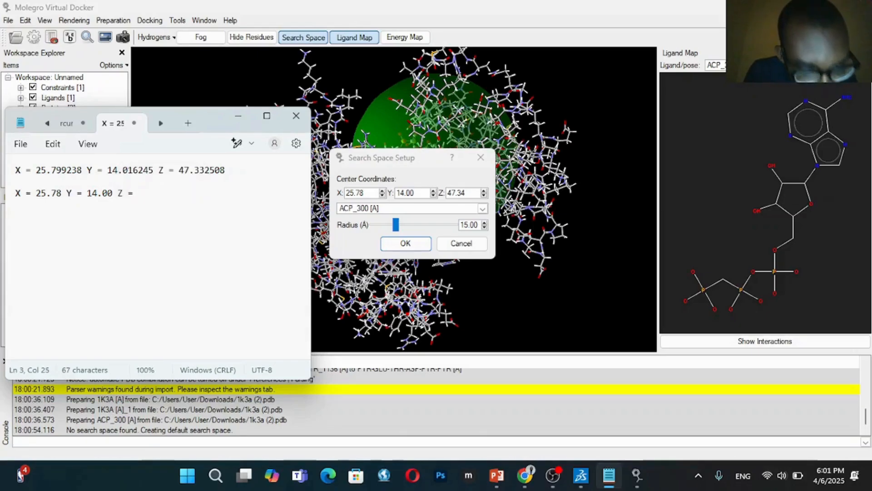
text(47)
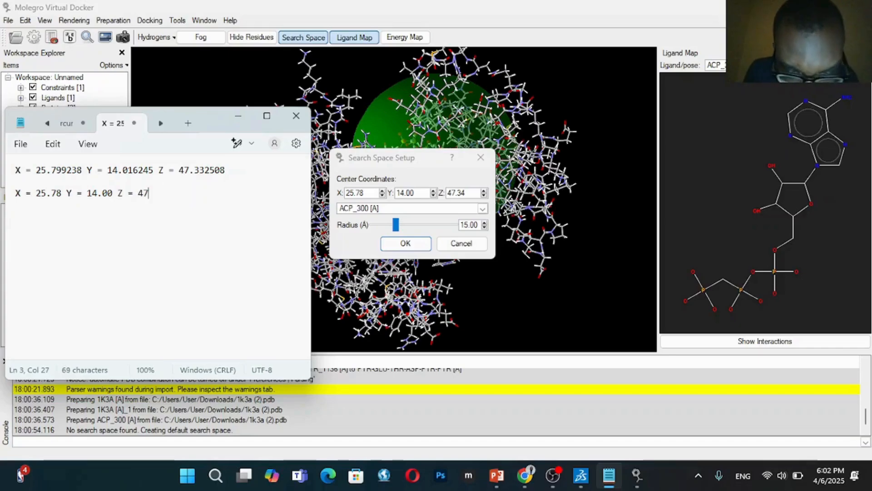
text(.34)
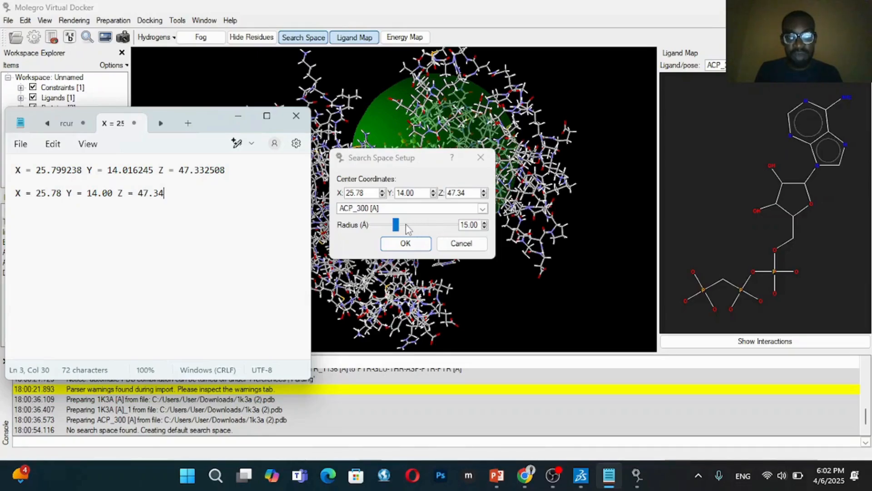
Step: Increase the search space radius to 17.33 Å and bring the Notepad coordinates back into view
mouse_move(396, 225)
mouse_down()
mouse_move(418, 232)
mouse_move(401, 228)
mouse_up()
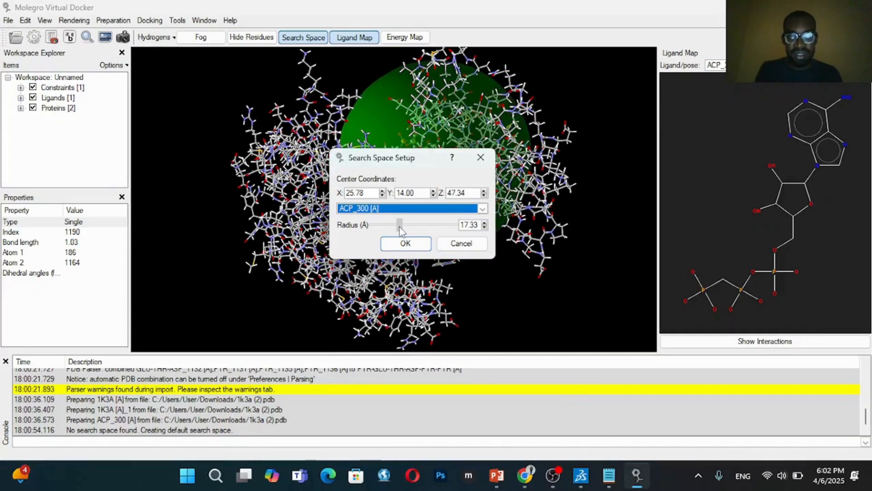
click(622, 485)
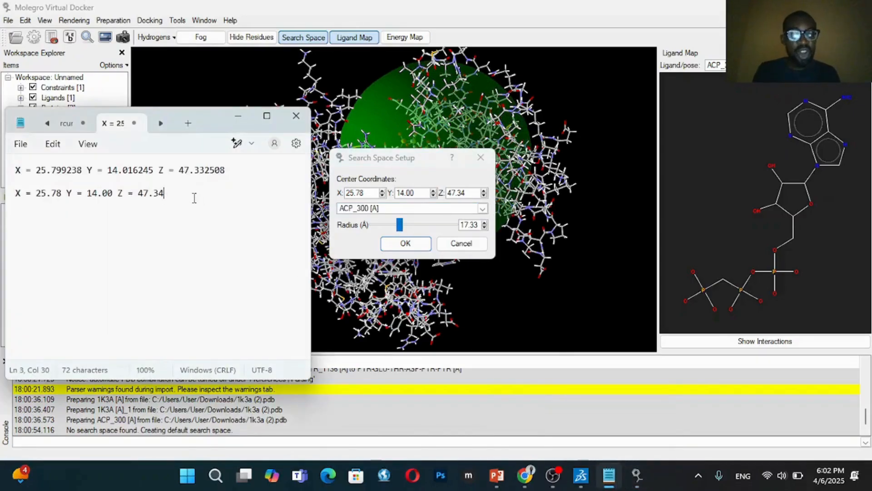